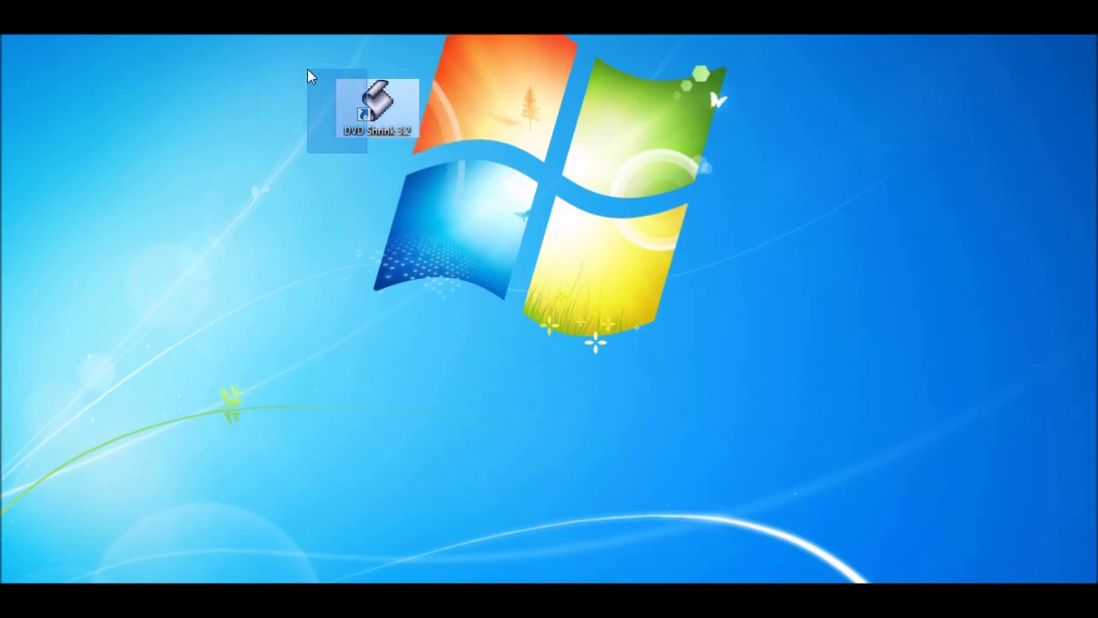
# Step: Launch DVD Shrink 3.2 from the desktop and reposition its window so that it is fully visible
pyautogui.moveTo(384, 154); pyautogui.dragTo(326, 161)
pyautogui.moveTo(390, 120); pyautogui.dragTo(558, 203)
pyautogui.moveTo(601, 151); pyautogui.dragTo(500, 237)
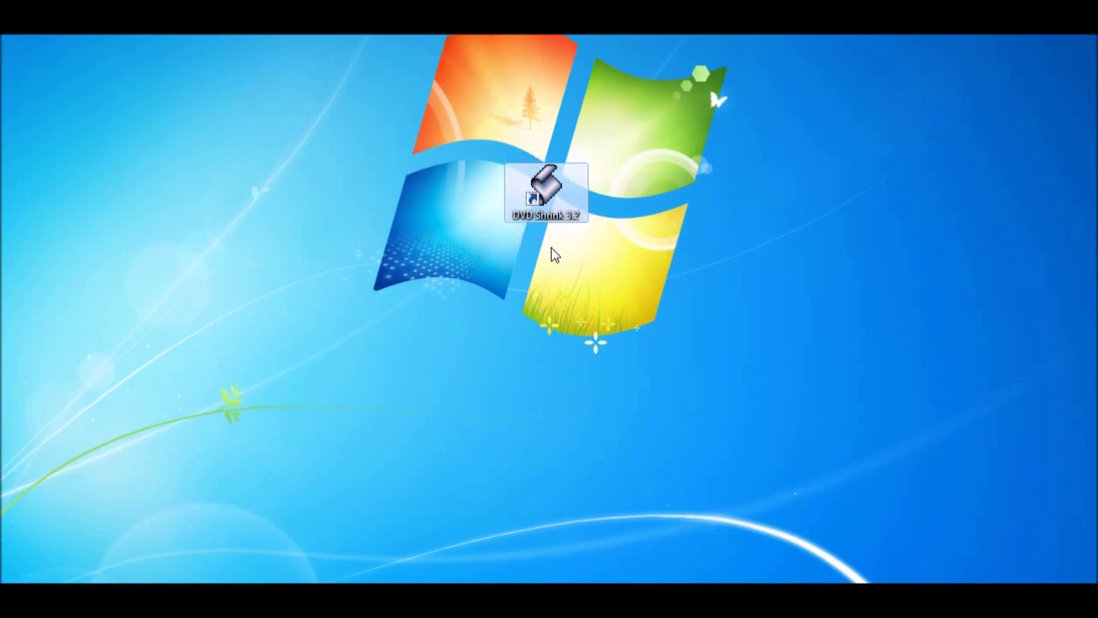
pyautogui.doubleClick(555, 201)
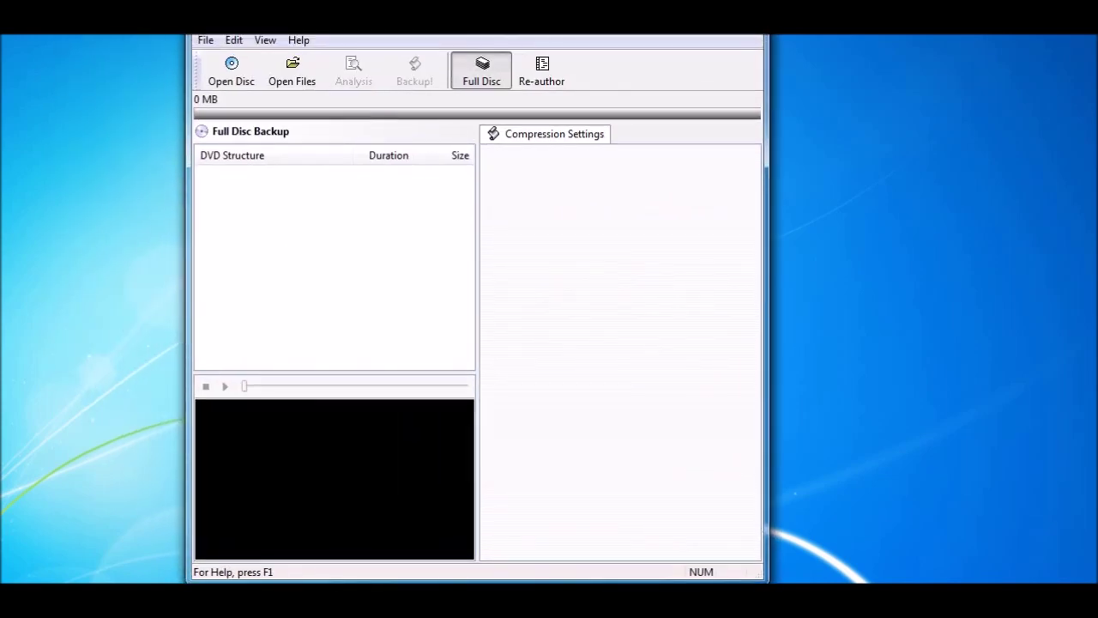
pyautogui.moveTo(587, 35); pyautogui.dragTo(587, 40)
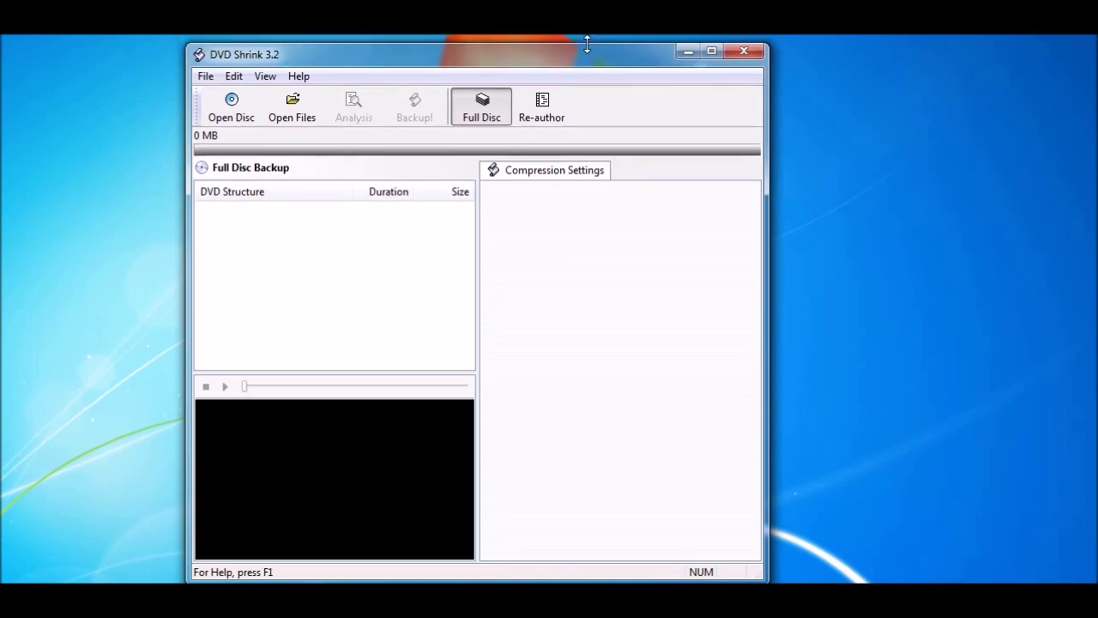
pyautogui.moveTo(767, 266); pyautogui.dragTo(652, 66)
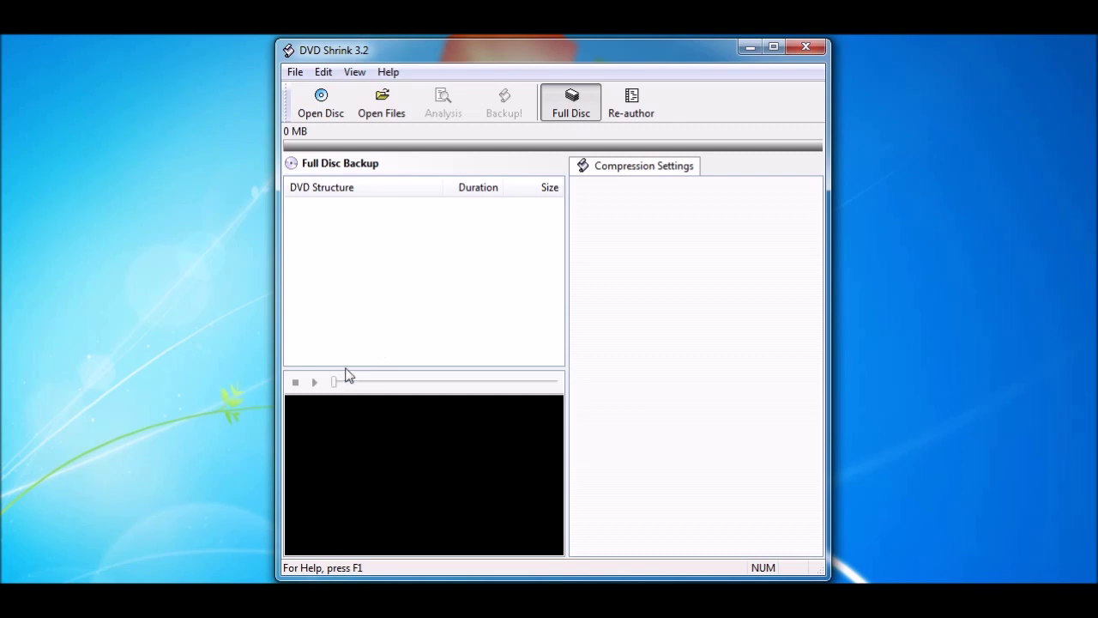
# Step: Minimize DVD Shrink and check the disc in the DVD-RW drive (F:) under Computador in Windows Explorer
pyautogui.click(747, 47)
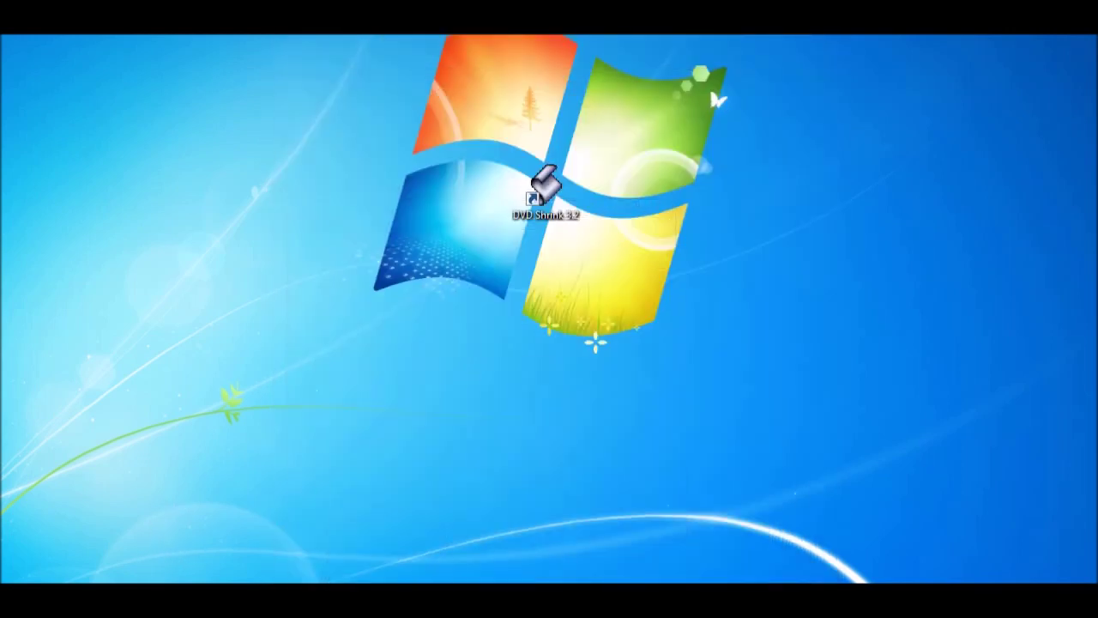
pyautogui.press('super+e')
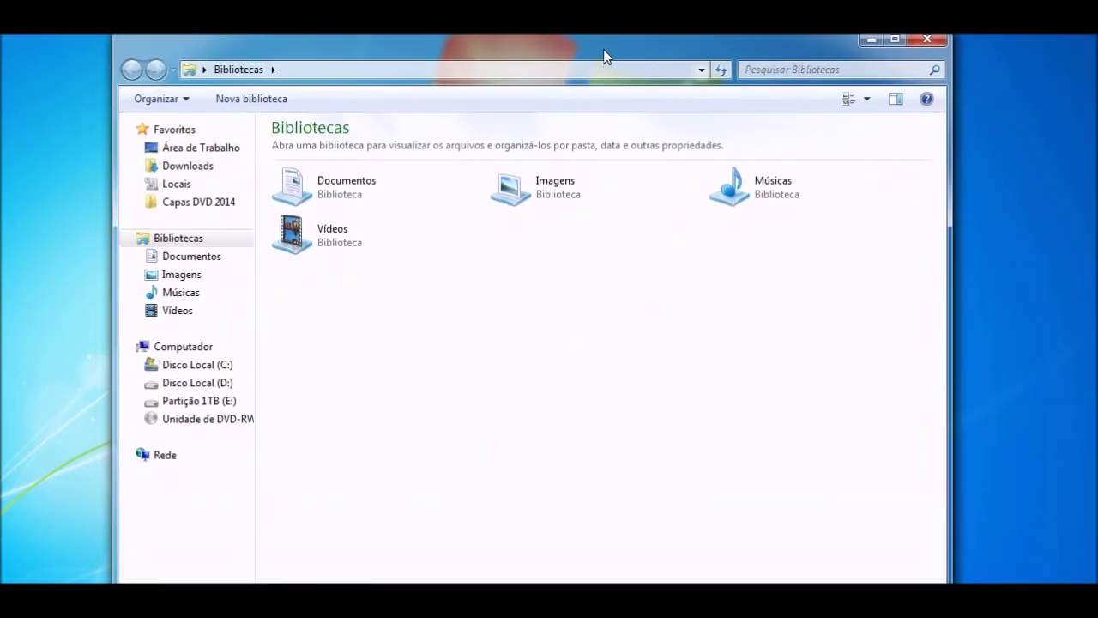
pyautogui.click(204, 346)
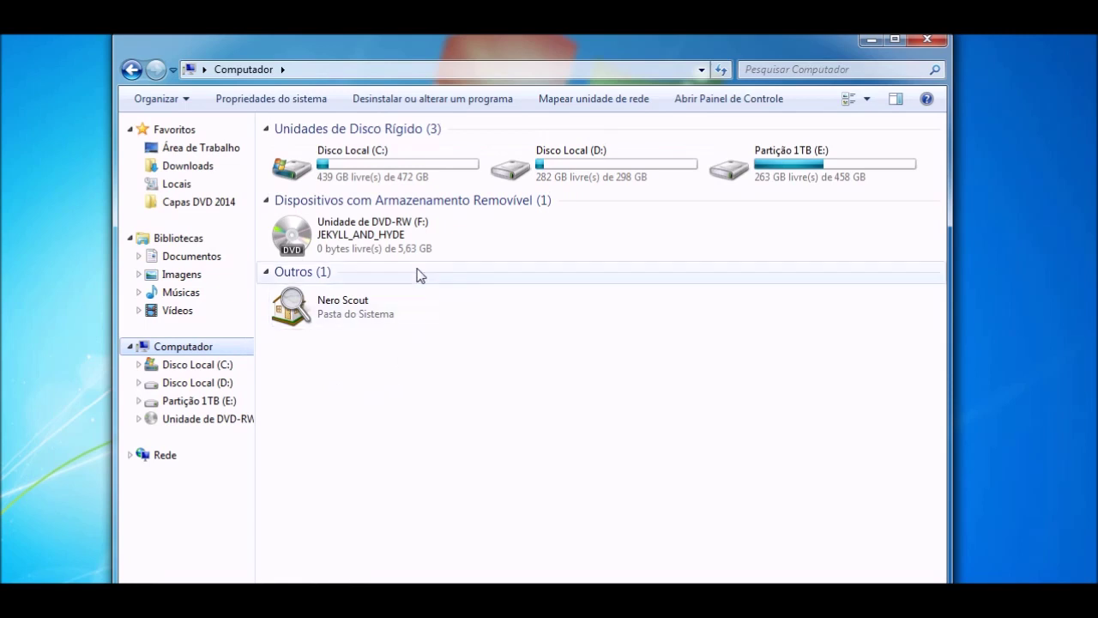
pyautogui.click(405, 245)
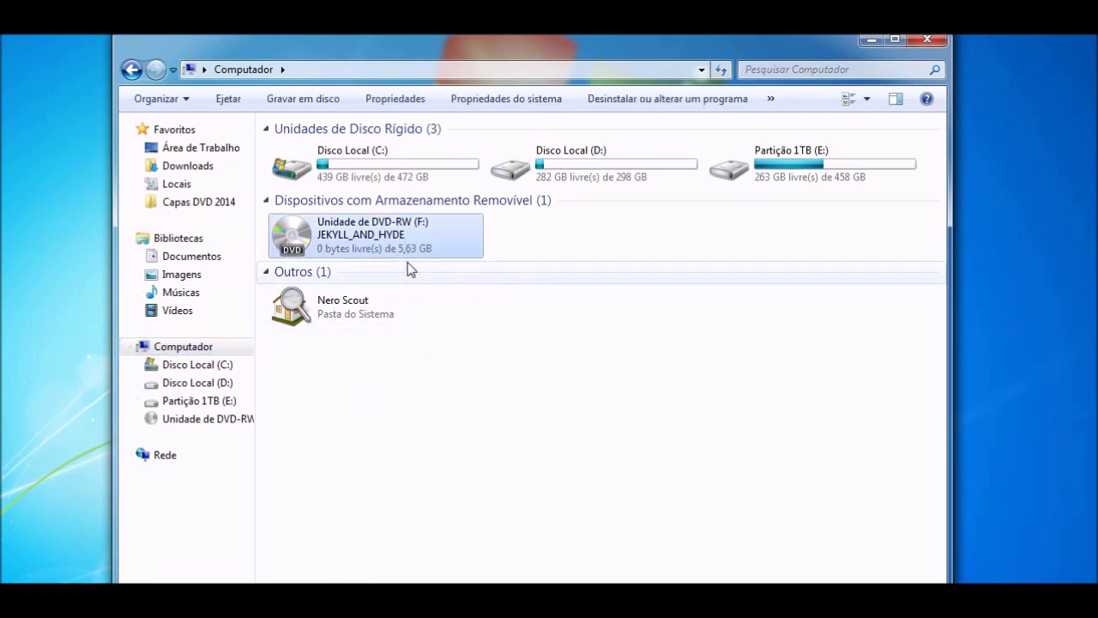
pyautogui.moveTo(288, 233)
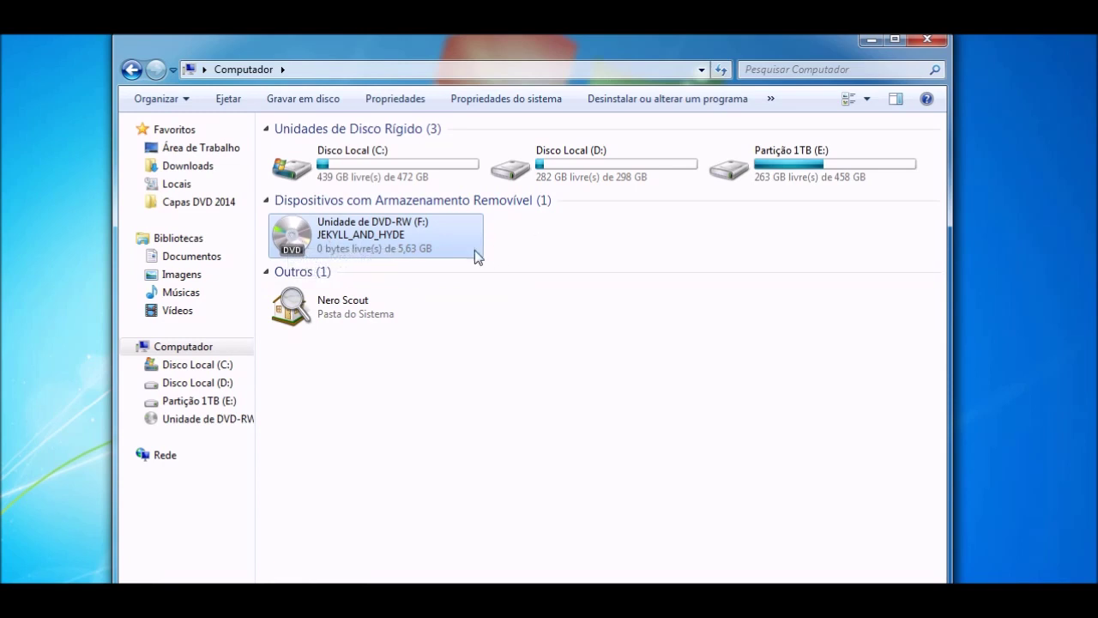
pyautogui.click(927, 40)
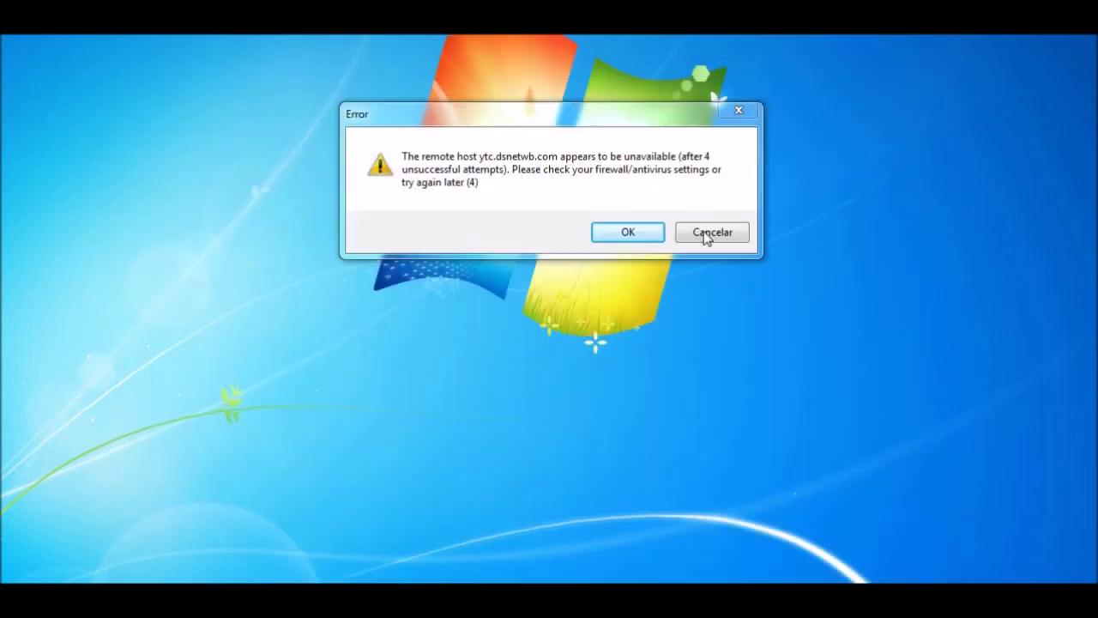
pyautogui.click(705, 230)
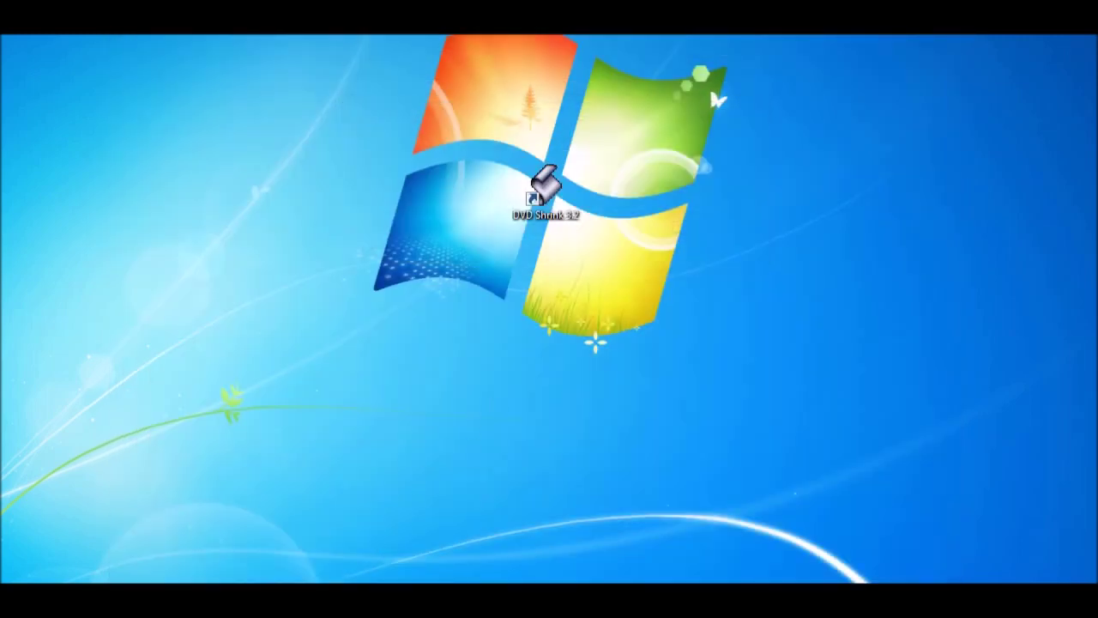
# Step: Return to DVD Shrink and open the DVD disc from drive F:\ [JEKYLL_AND_HYDE]
pyautogui.click(341, 592)
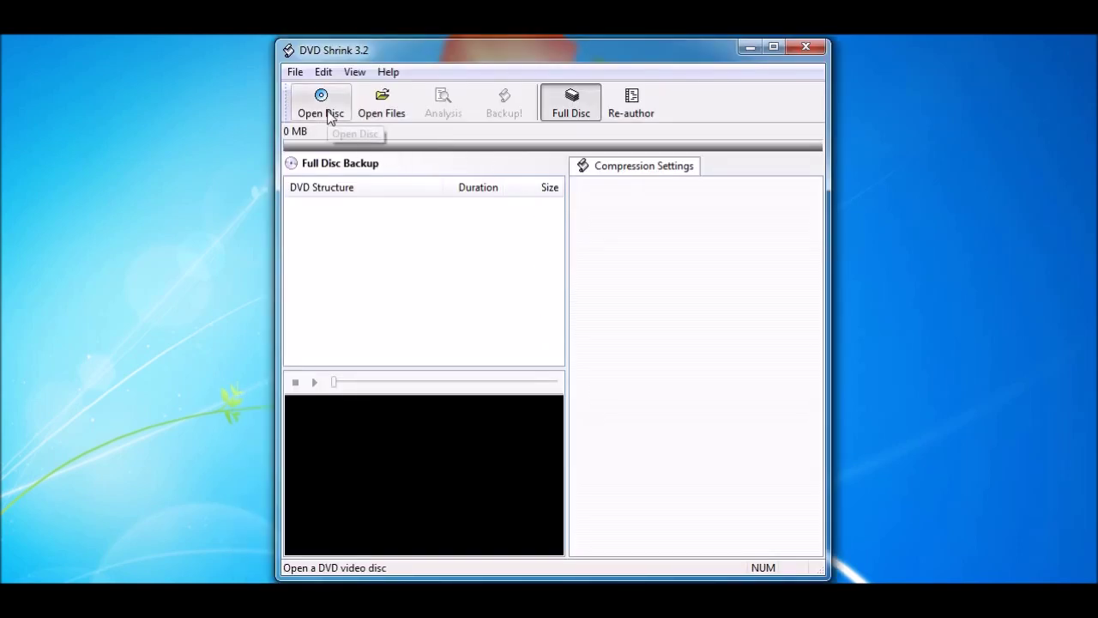
pyautogui.click(331, 117)
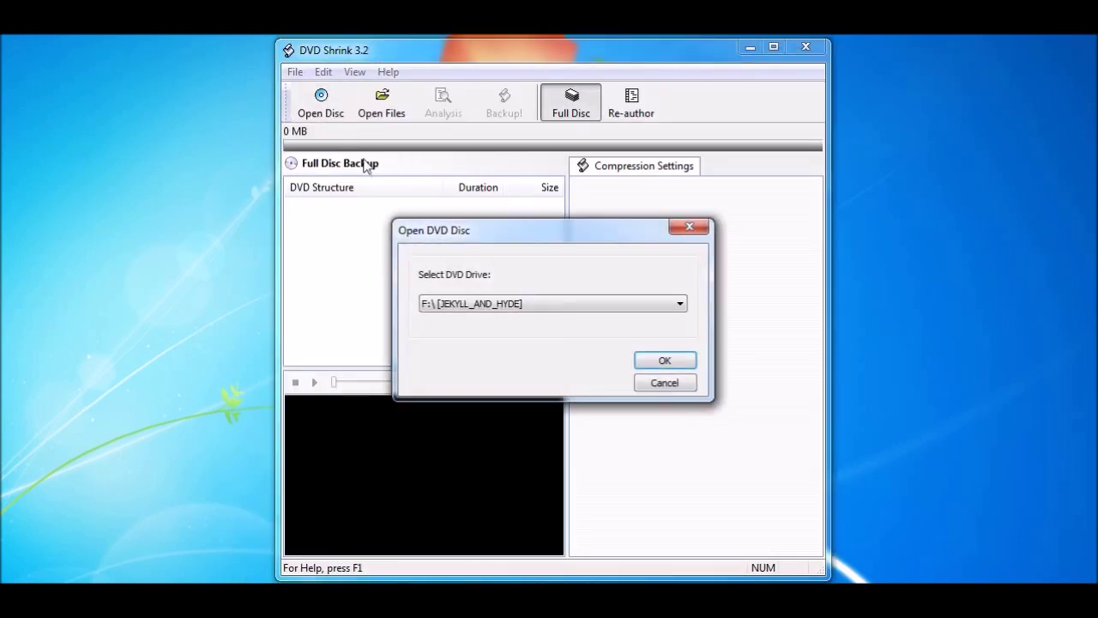
pyautogui.click(519, 303)
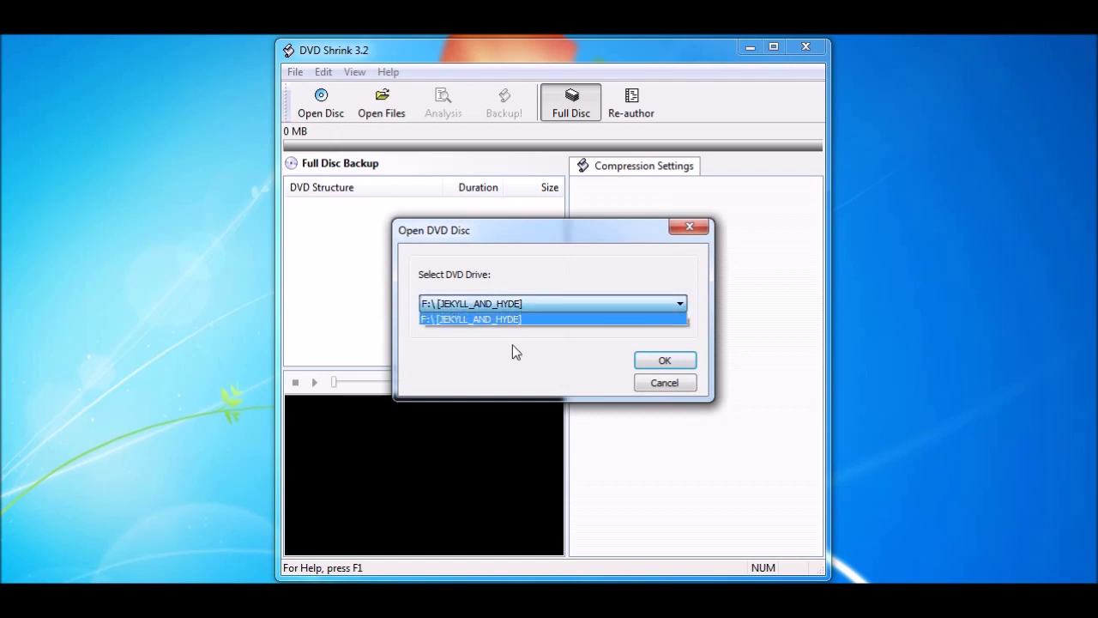
pyautogui.click(502, 320)
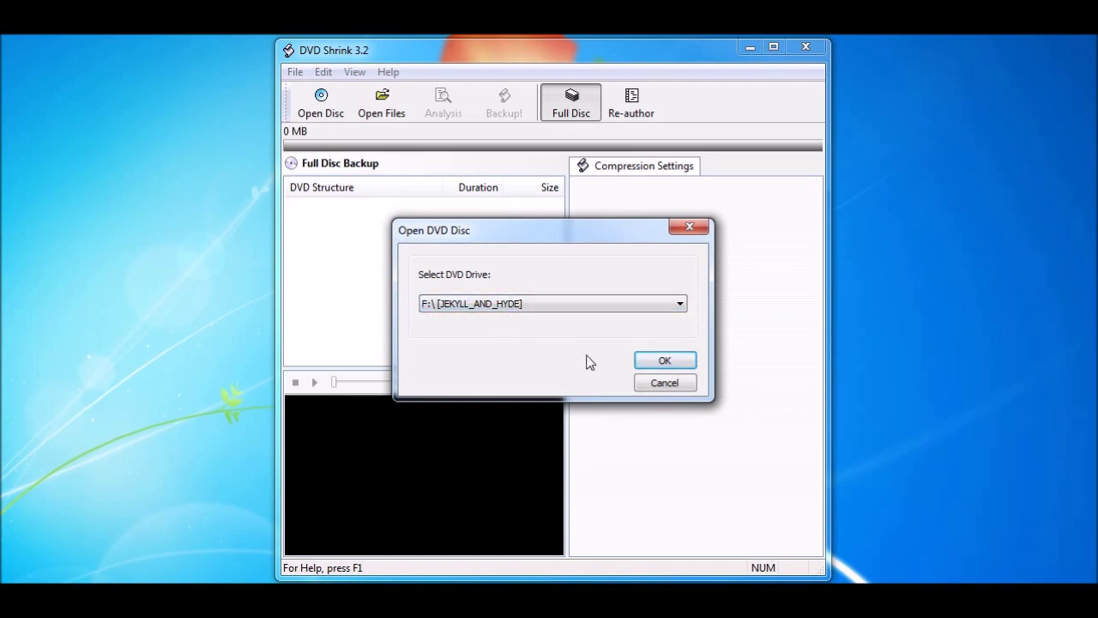
pyautogui.click(663, 362)
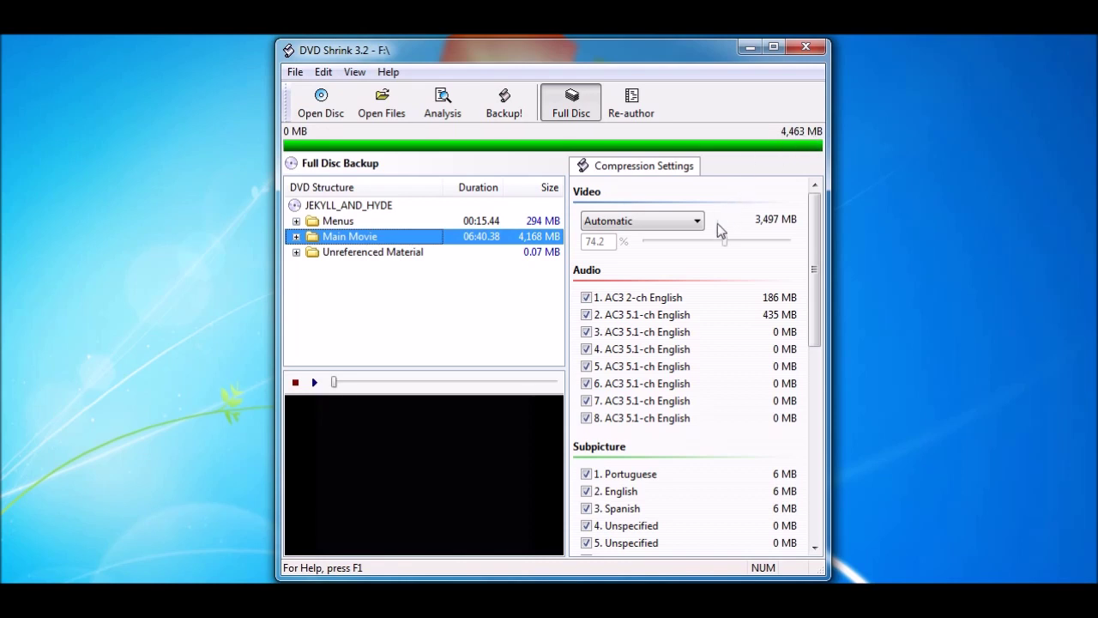
# Step: Set the Main Movie's video compression to Automatic and leave the Main Movie selected in the DVD structure
pyautogui.click(695, 225)
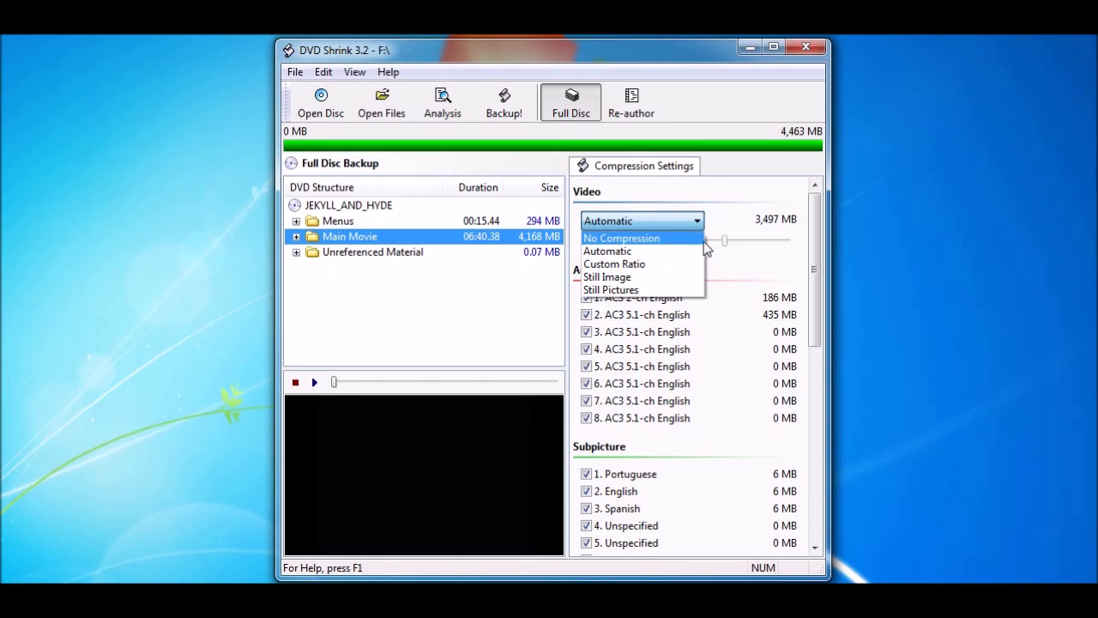
pyautogui.click(693, 251)
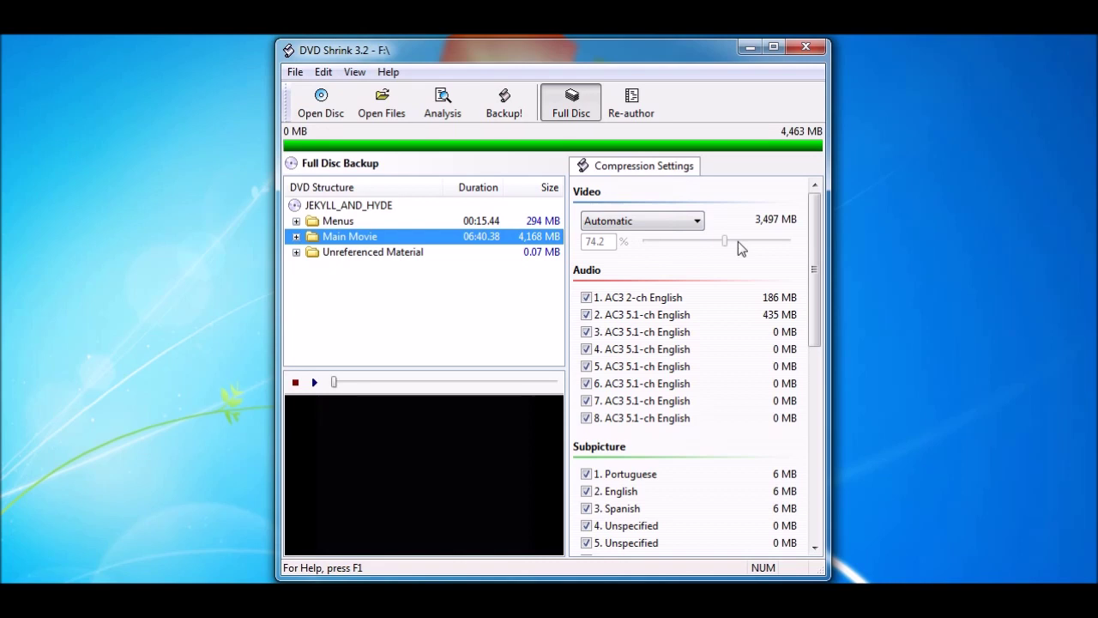
pyautogui.click(434, 297)
pyautogui.click(361, 238)
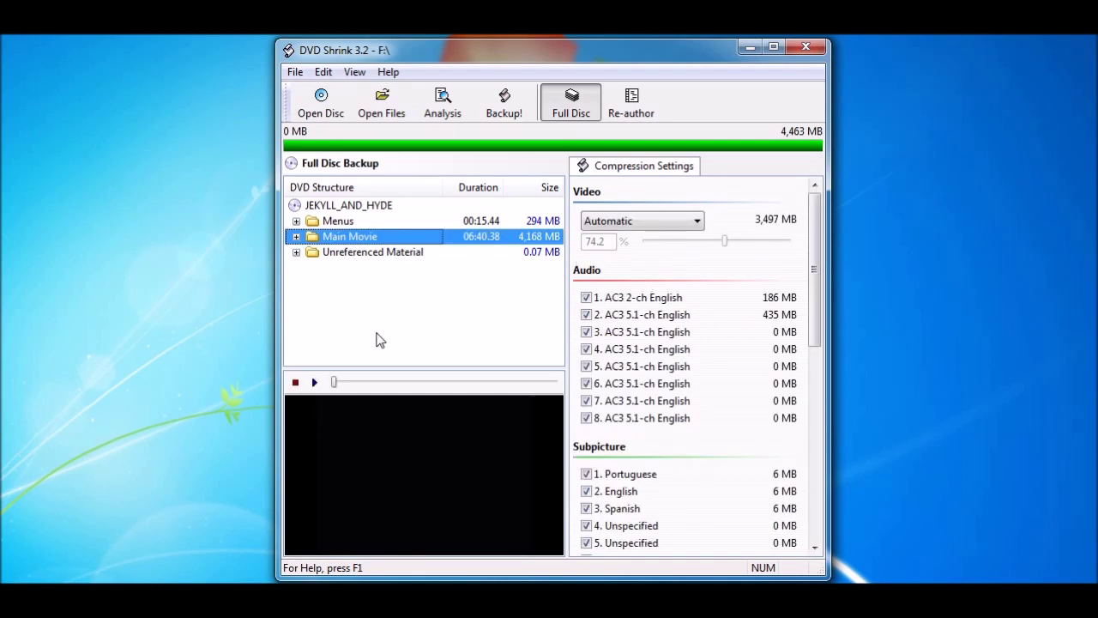
pyautogui.click(378, 339)
pyautogui.click(361, 237)
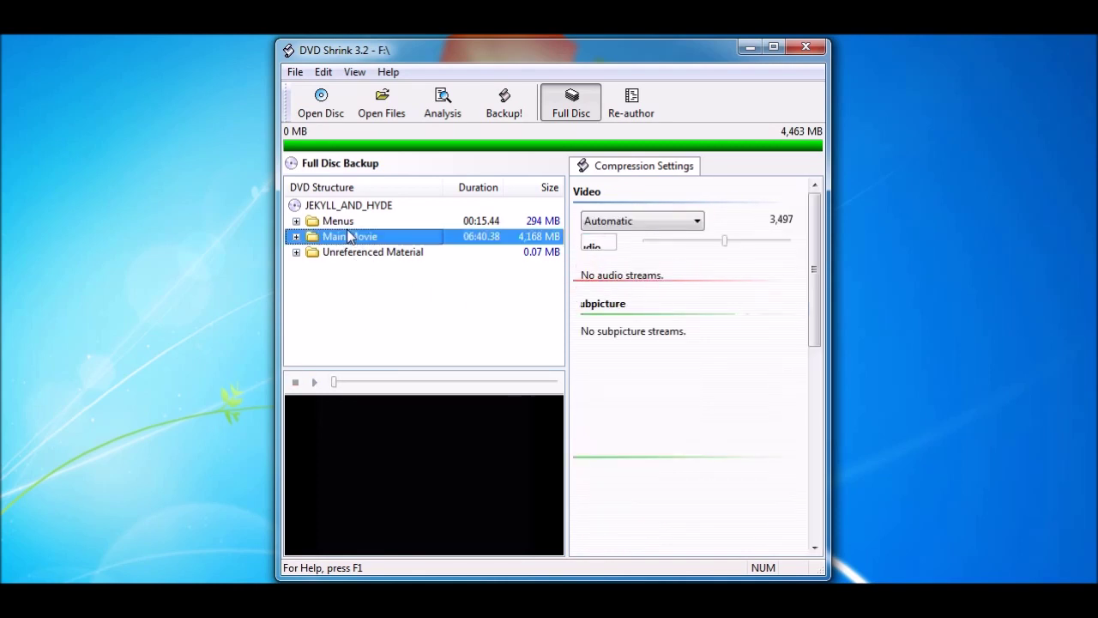
# Step: Open the DVD backup settings and choose F: HL-DT-ST DVDRAM GH24NSB0, burned with Nero, as the backup target
pyautogui.click(505, 115)
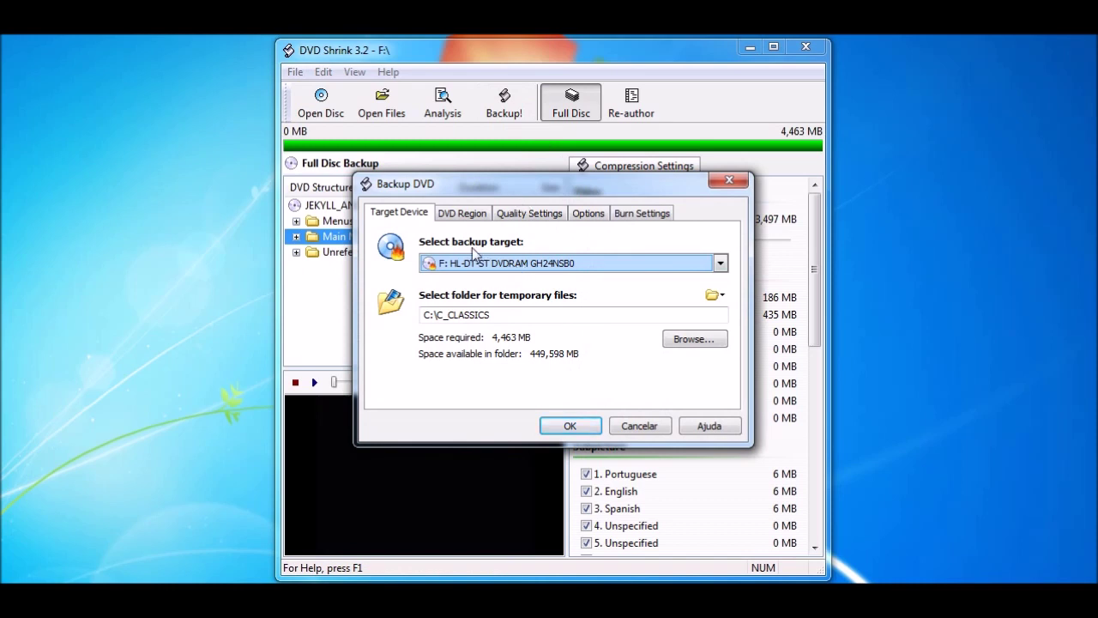
pyautogui.click(538, 263)
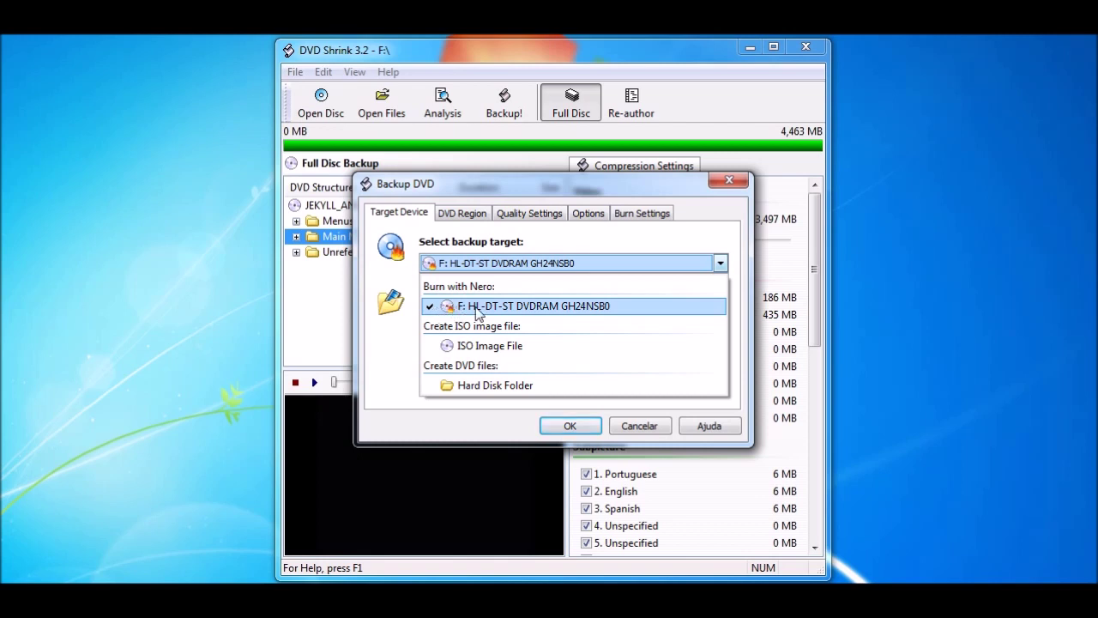
pyautogui.click(568, 311)
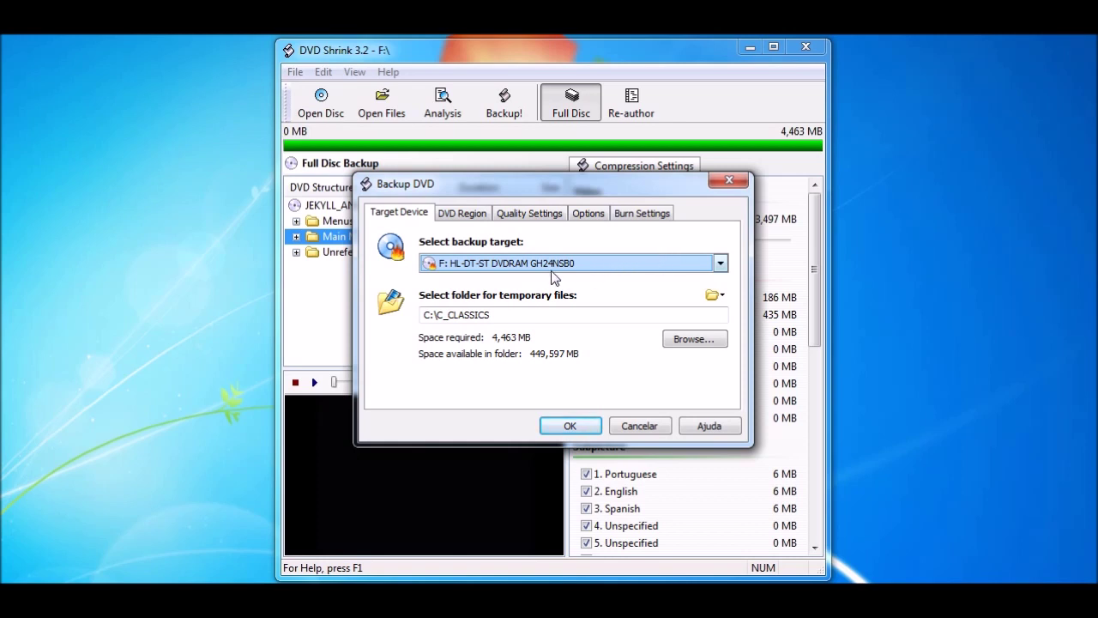
pyautogui.click(494, 314)
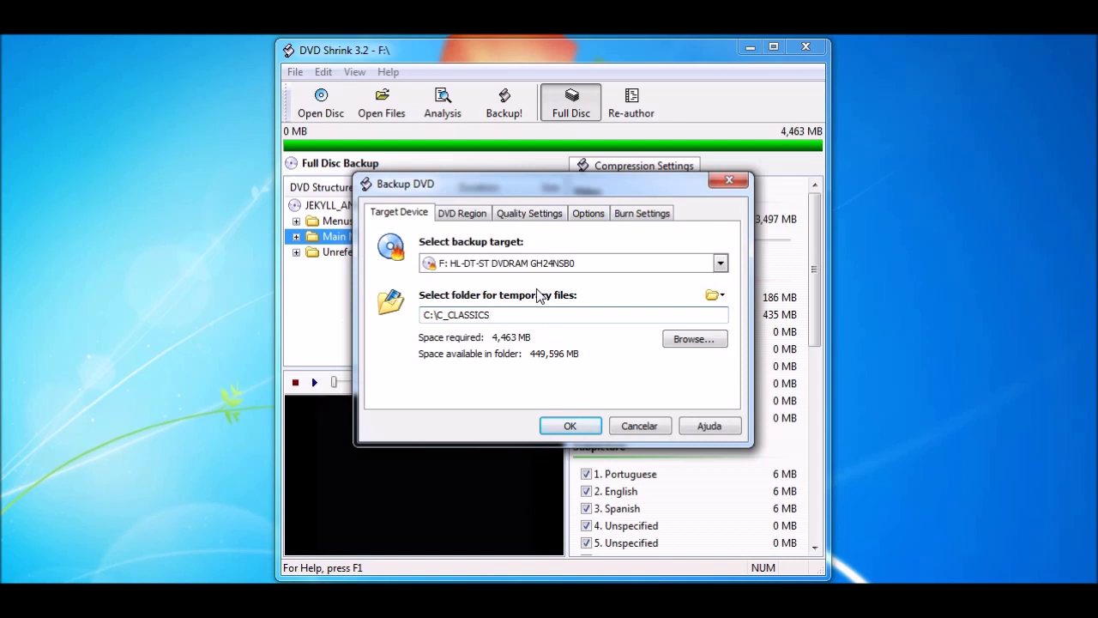
# Step: Review the quality and other backup options and set the burn speed to 8.0x (11,080 KB/s)
pyautogui.click(542, 216)
pyautogui.click(582, 215)
pyautogui.click(659, 216)
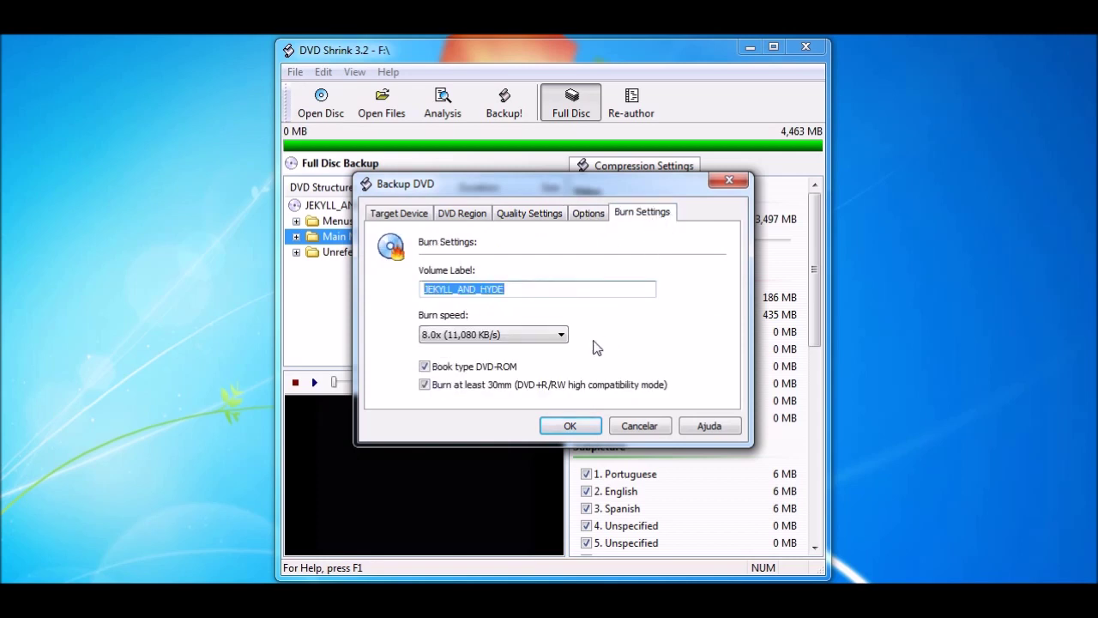
pyautogui.click(471, 336)
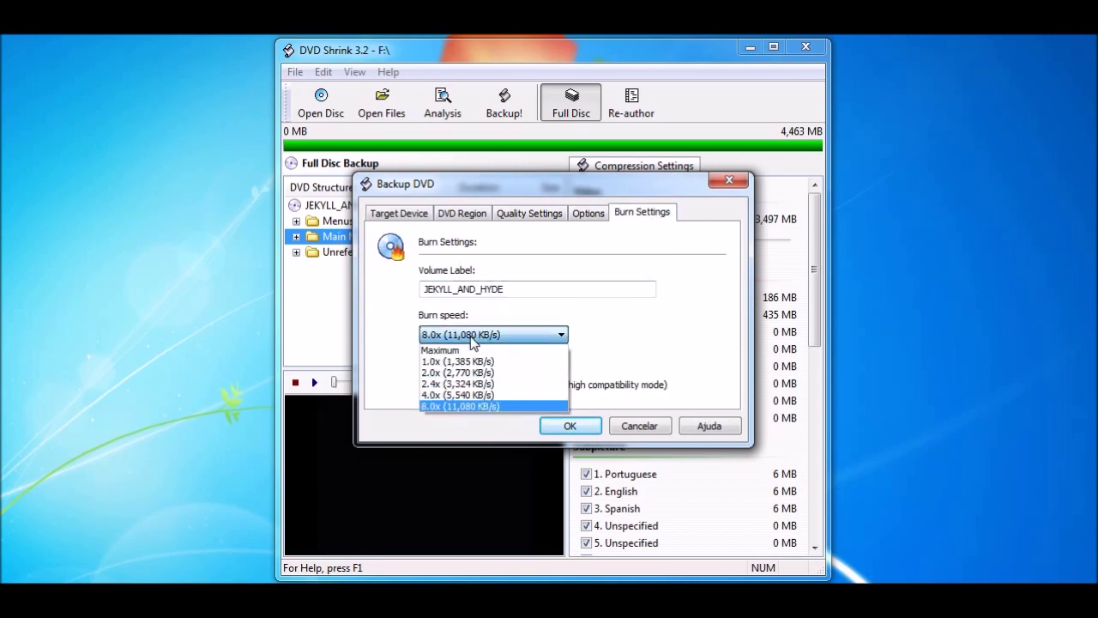
pyautogui.click(469, 406)
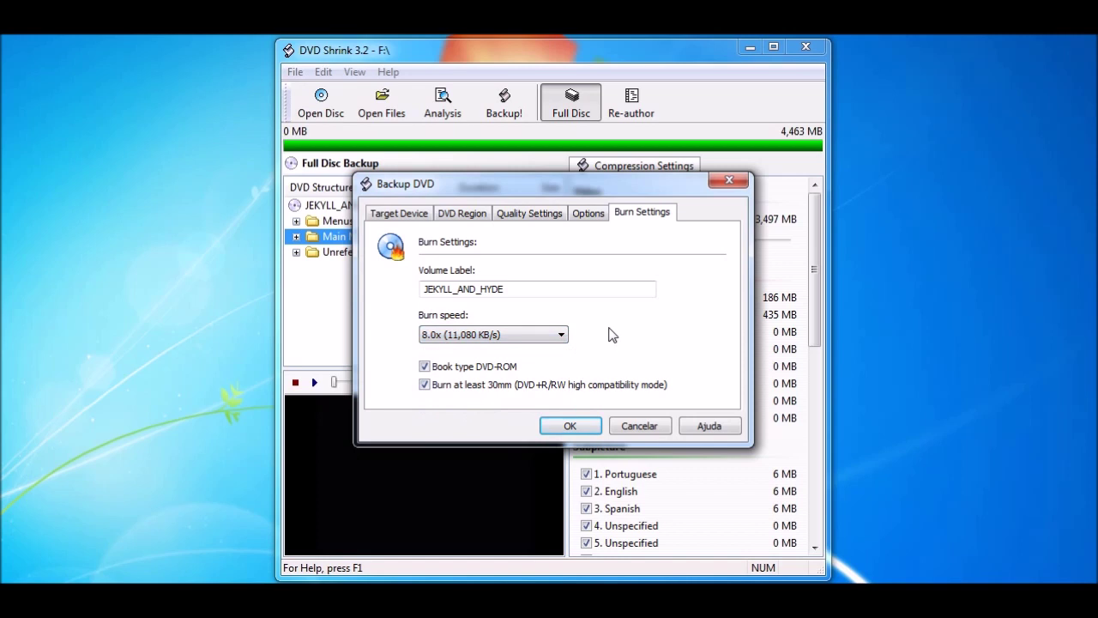
# Step: Start the backup to the F: burner with C:\C_CLASSICS as the temporary files folder
pyautogui.click(414, 218)
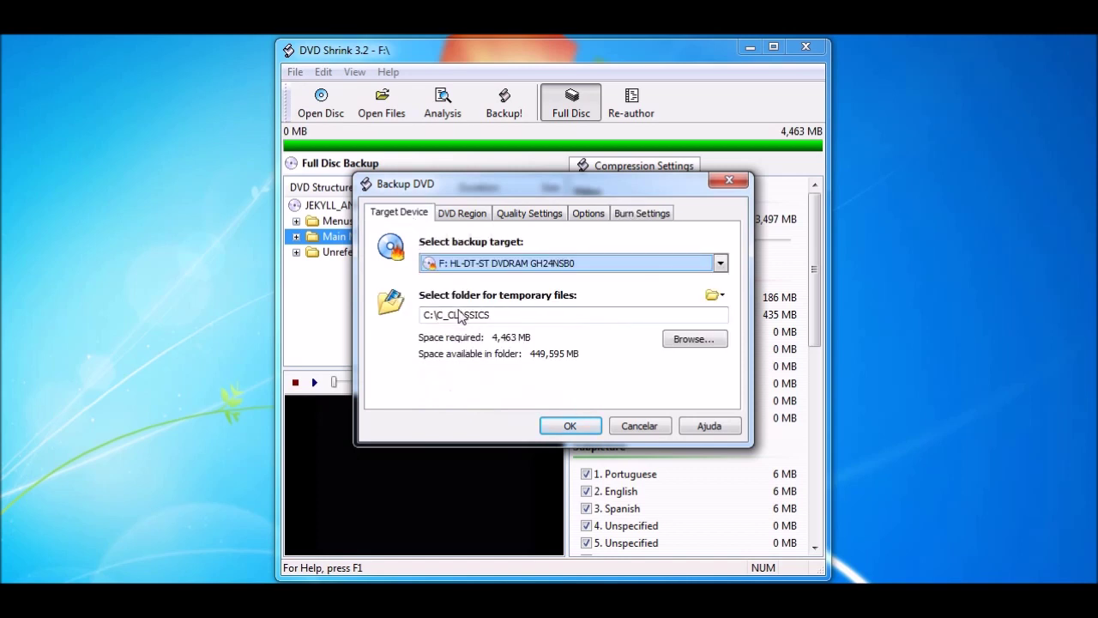
pyautogui.click(573, 426)
pyautogui.click(543, 251)
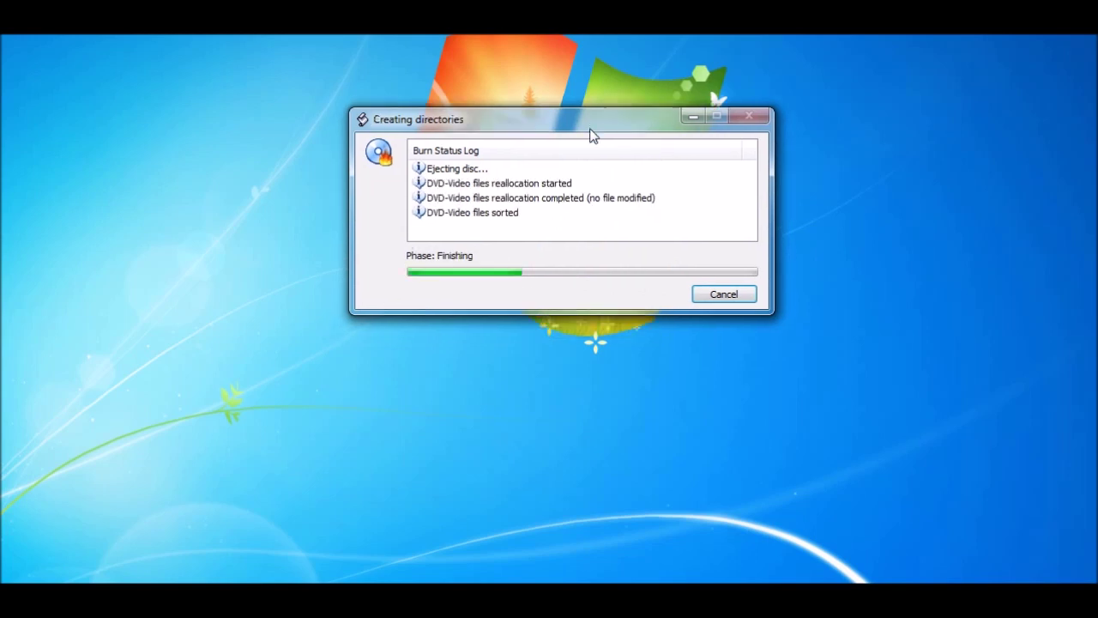
pyautogui.moveTo(589, 131); pyautogui.dragTo(599, 131)
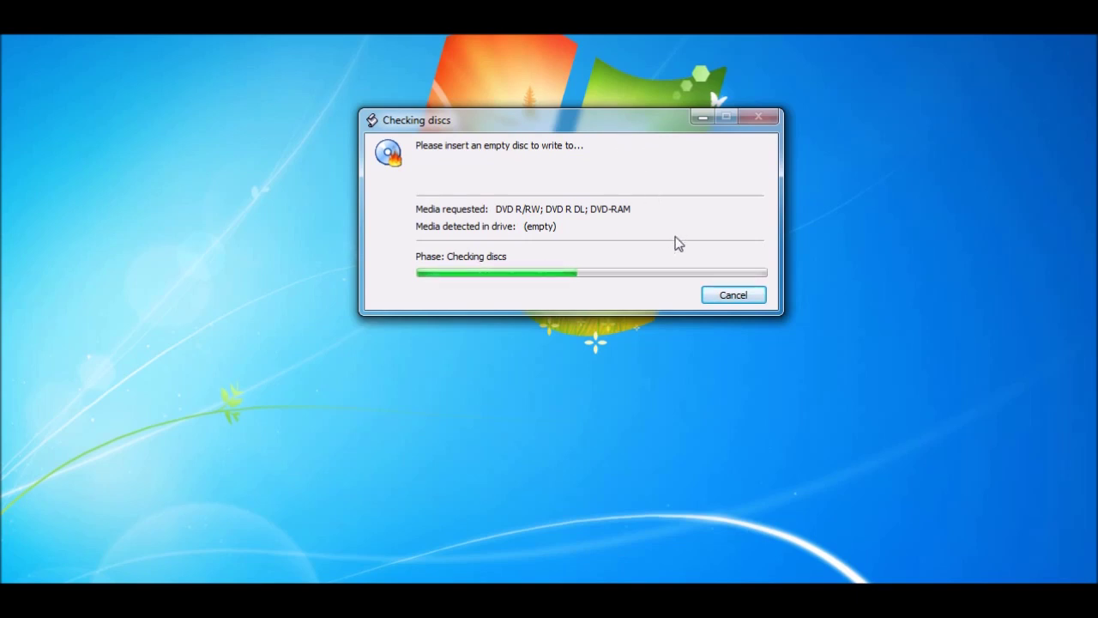
# Step: Cancel the burn while it waits for an empty disc and close the backup report
pyautogui.click(717, 296)
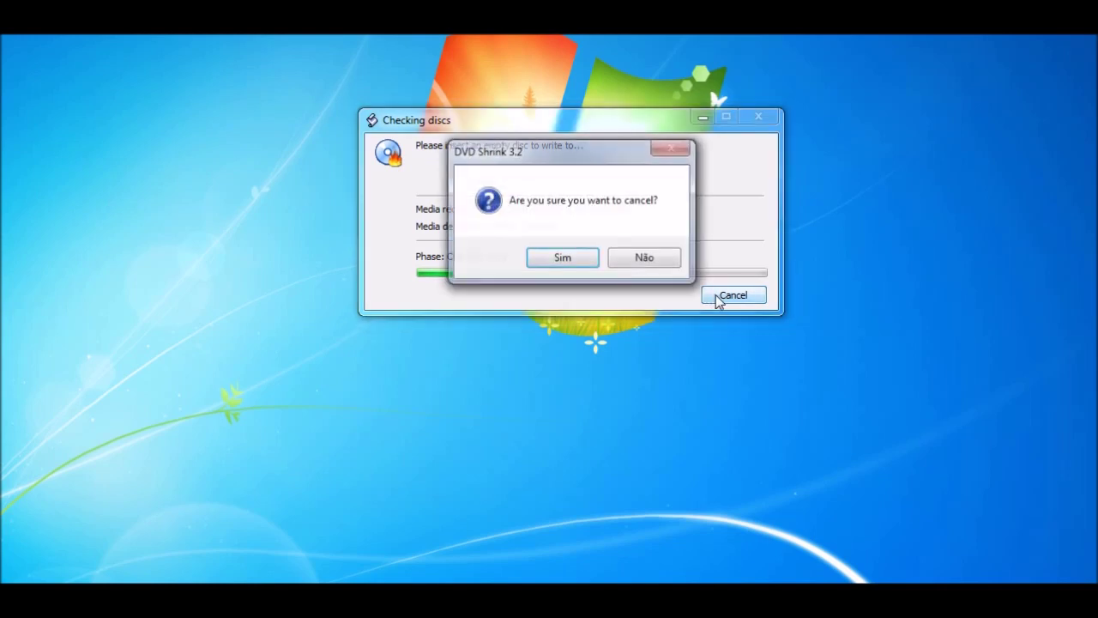
pyautogui.click(562, 257)
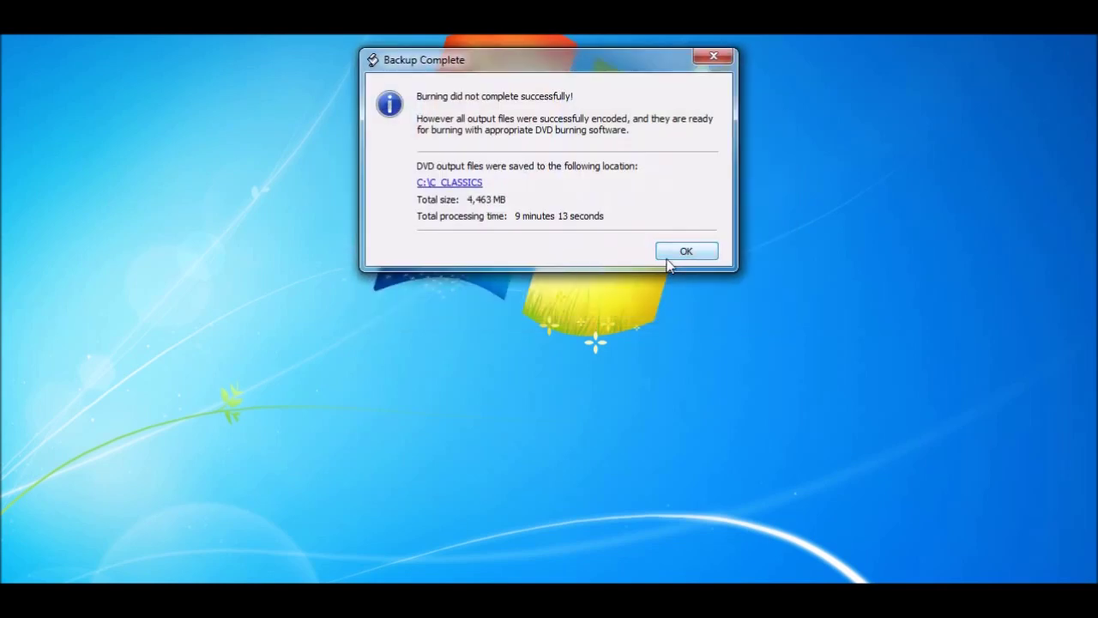
pyautogui.click(463, 182)
pyautogui.click(683, 250)
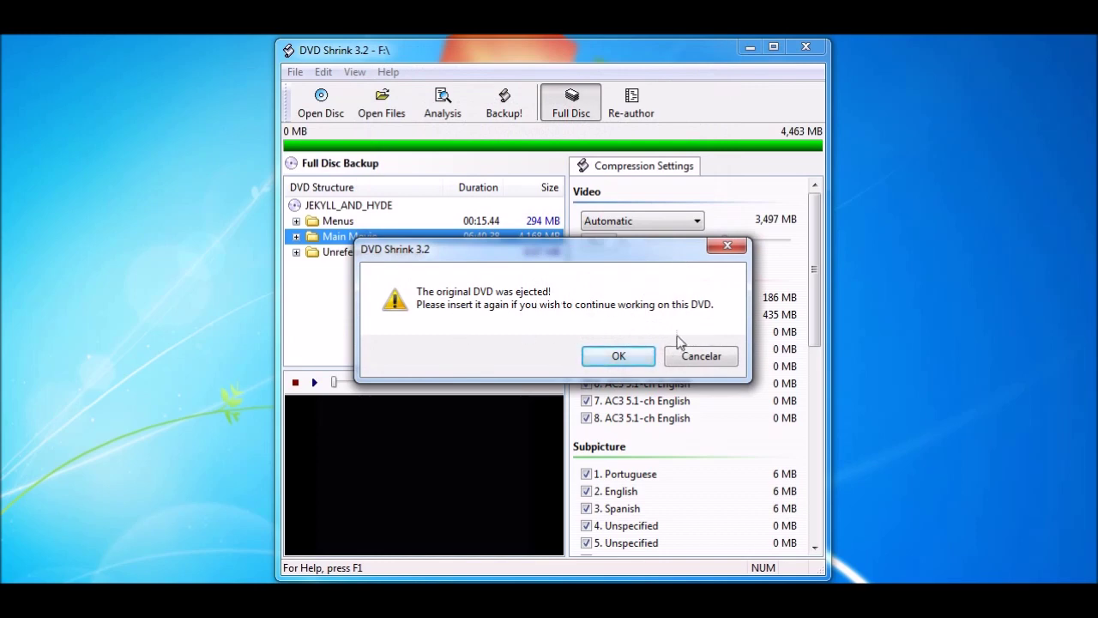
# Step: Dismiss the ejected-DVD warning without continuing to work on the original disc
pyautogui.click(649, 356)
pyautogui.click(675, 373)
pyautogui.click(686, 358)
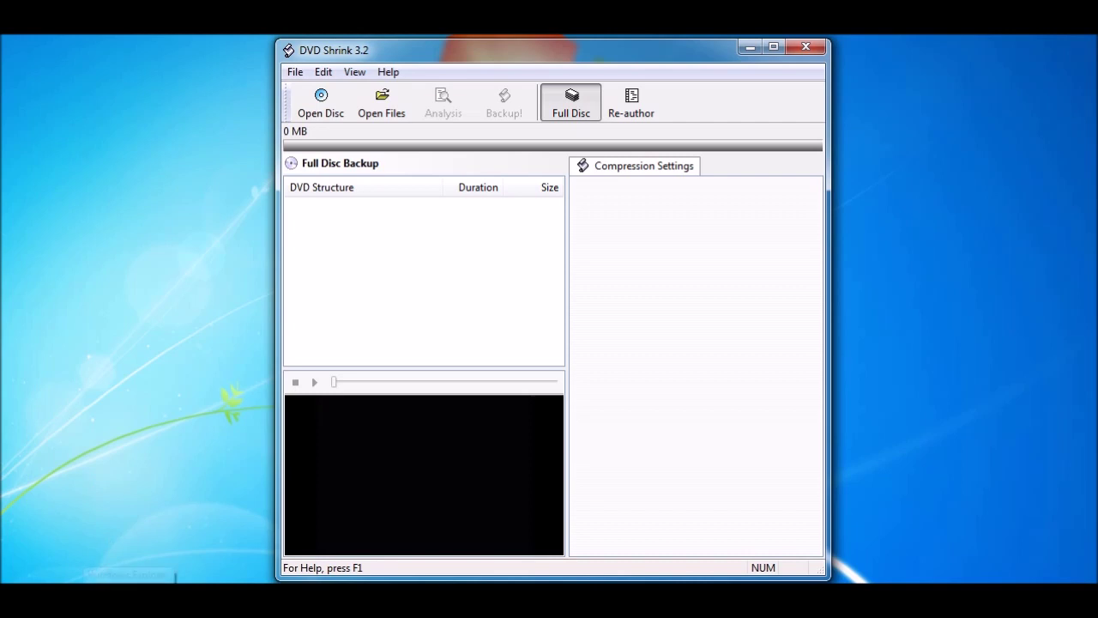
# Step: Switch to Windows Explorer and open the DVD 7 GB folder on the Partição 1TB (E:) drive
pyautogui.click(129, 601)
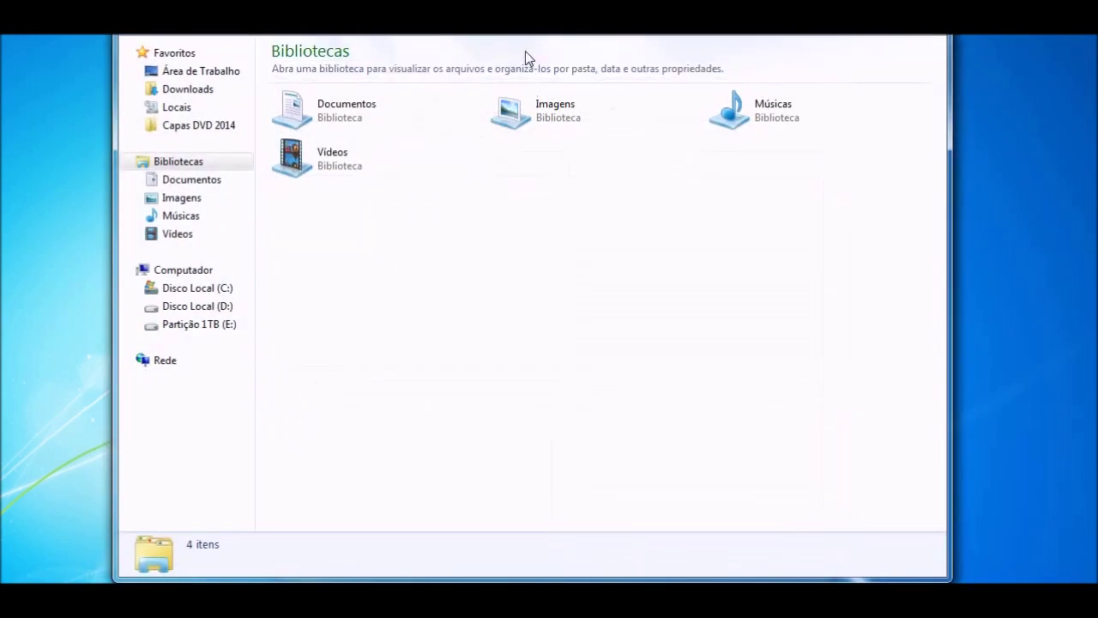
pyautogui.moveTo(557, 32); pyautogui.dragTo(558, 33)
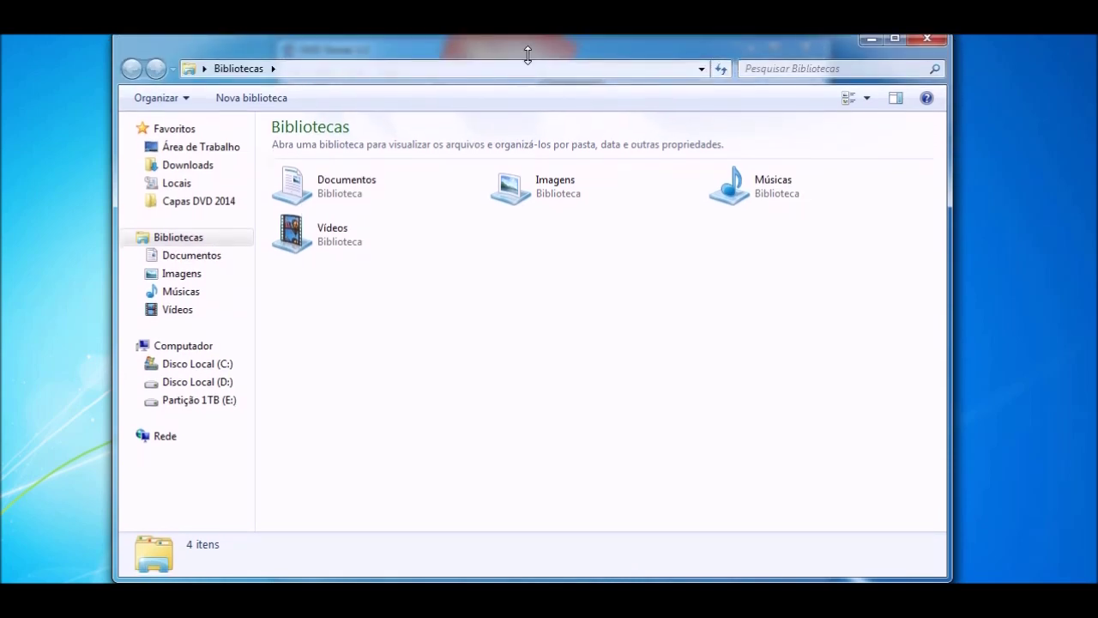
pyautogui.click(191, 387)
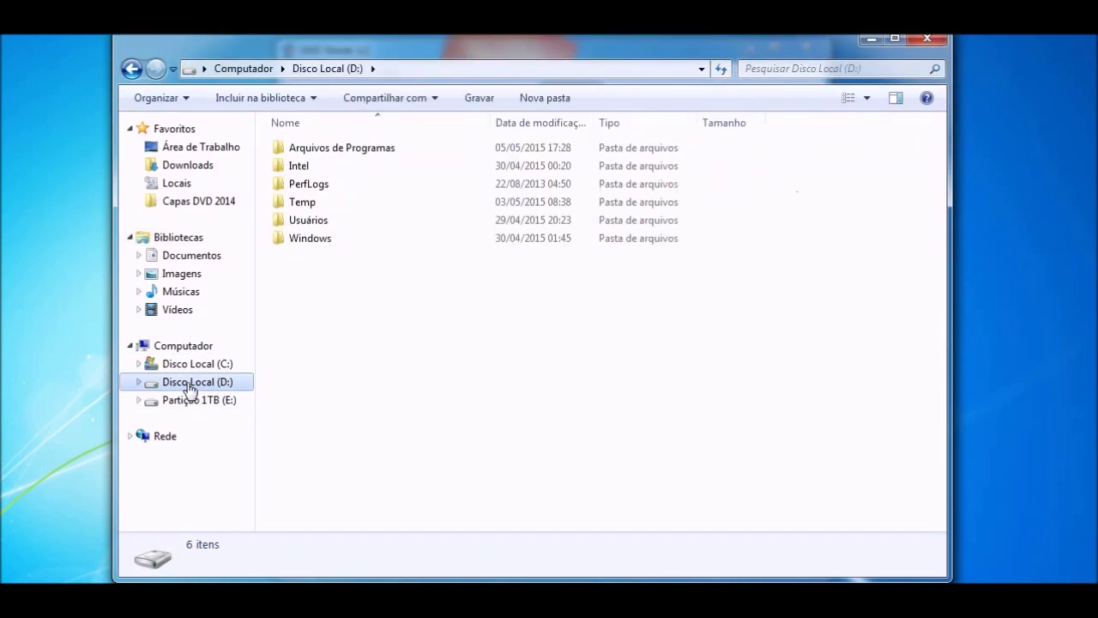
pyautogui.click(194, 401)
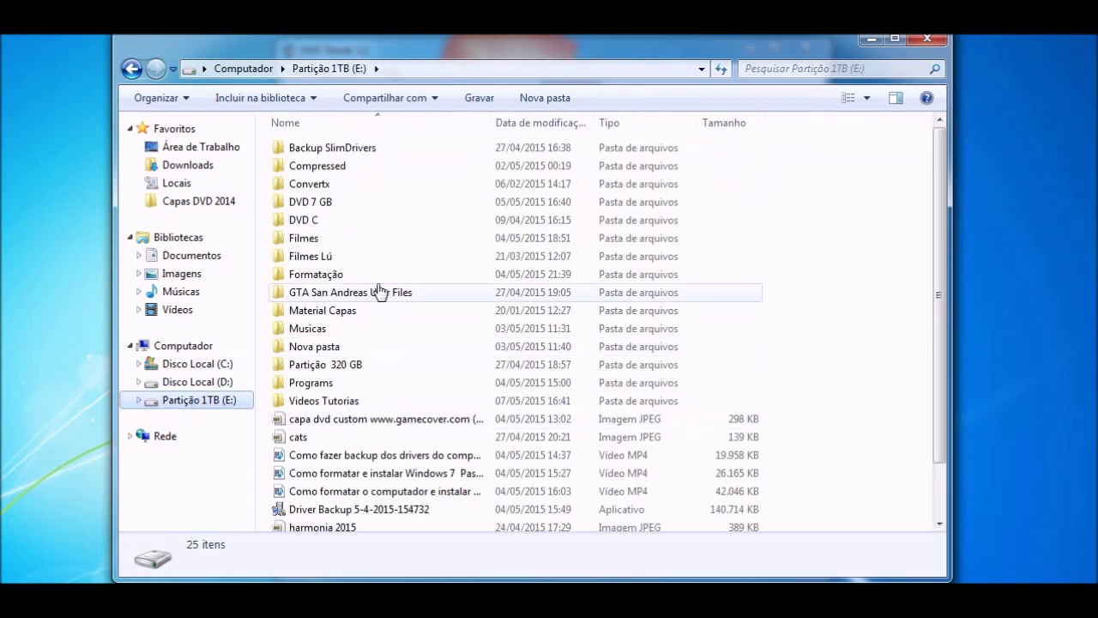
pyautogui.click(321, 202)
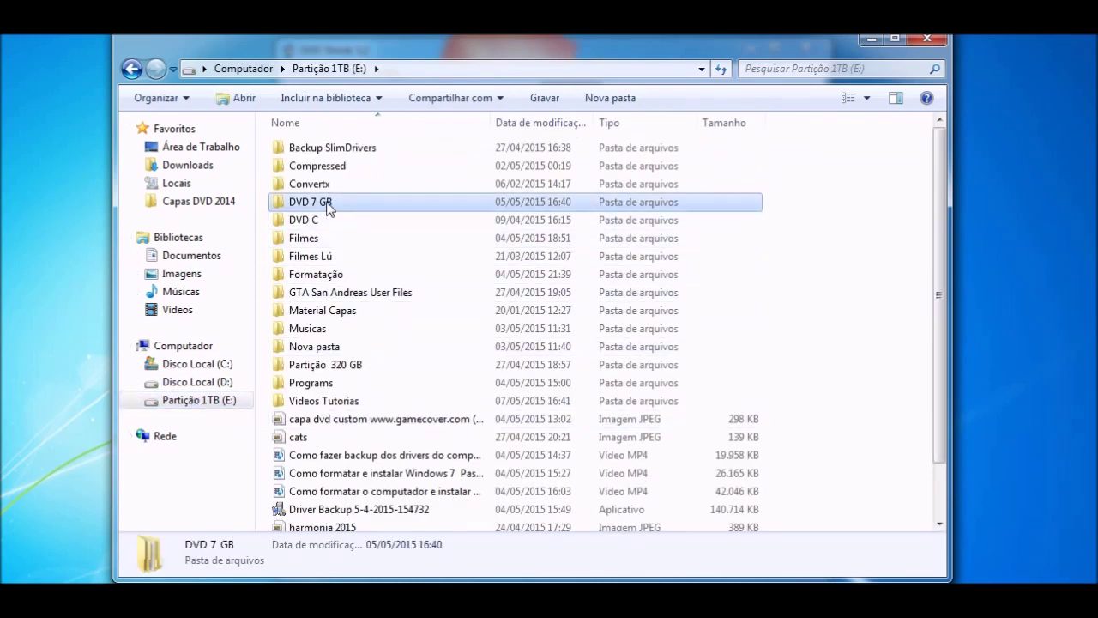
pyautogui.moveTo(302, 205)
pyautogui.doubleClick(340, 204)
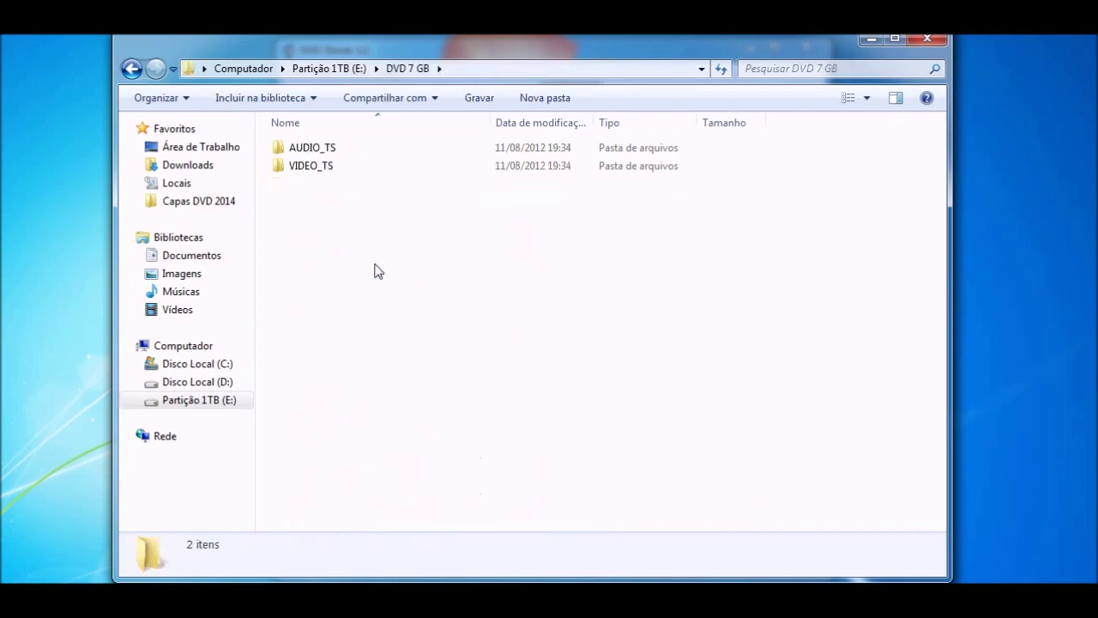
# Step: Load the AUDIO_TS and VIDEO_TS folders from DVD 7 GB into DVD Shrink and dismiss the AUDIO_TS error
pyautogui.moveTo(375, 281); pyautogui.dragTo(314, 143)
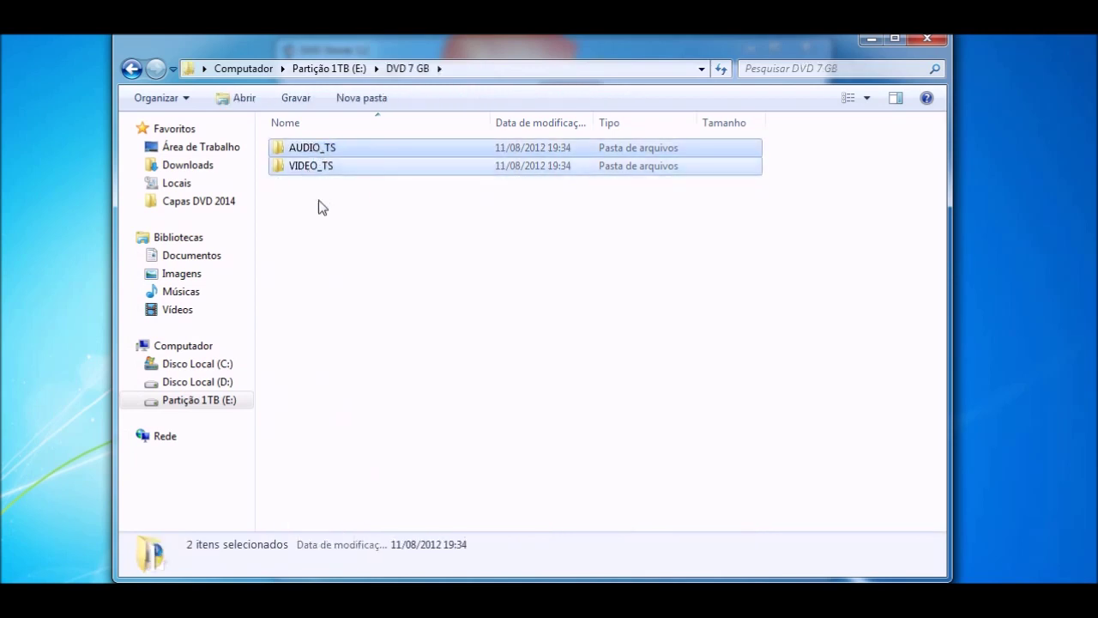
pyautogui.moveTo(315, 167); pyautogui.dragTo(465, 290)
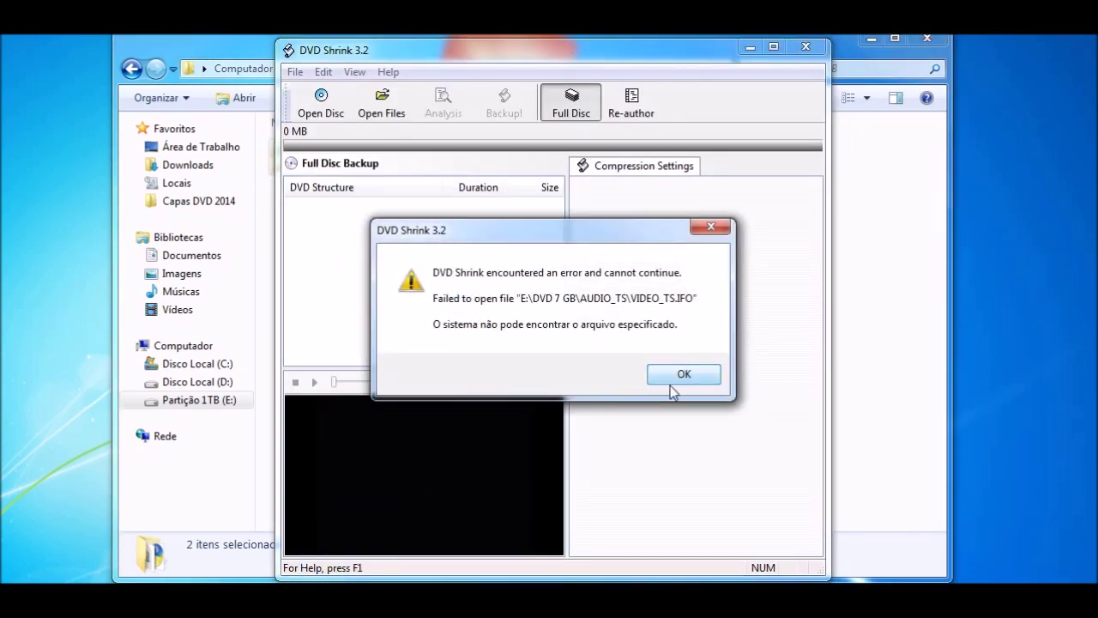
pyautogui.click(682, 378)
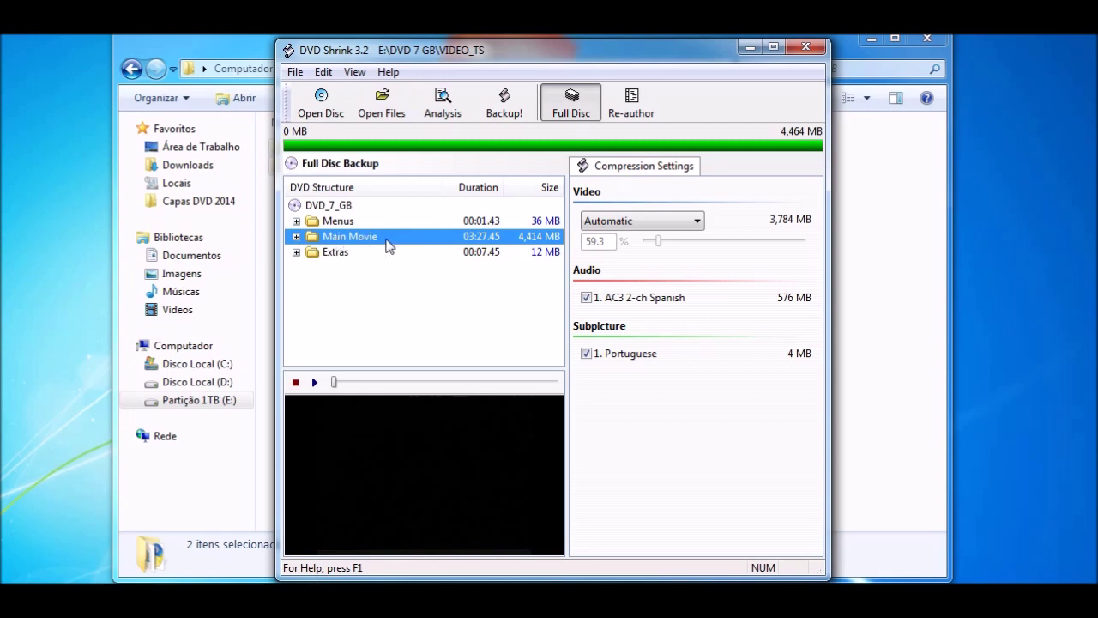
# Step: Examine the compression settings of the Main Movie and the whole DVD_7_GB structure, along with the available editing and file commands
pyautogui.click(360, 299)
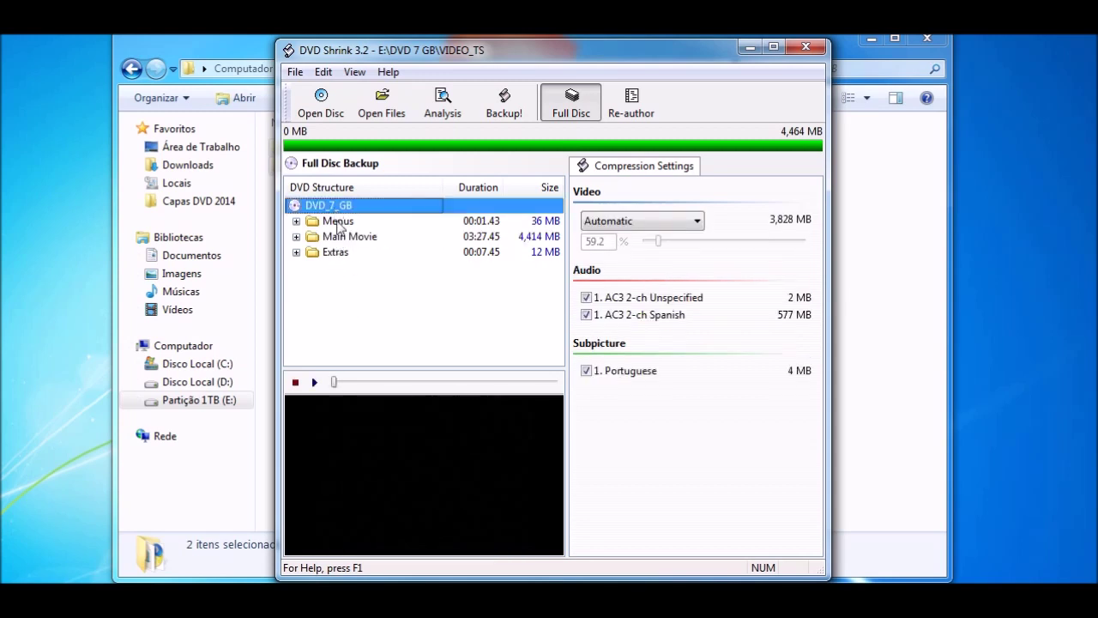
pyautogui.click(360, 239)
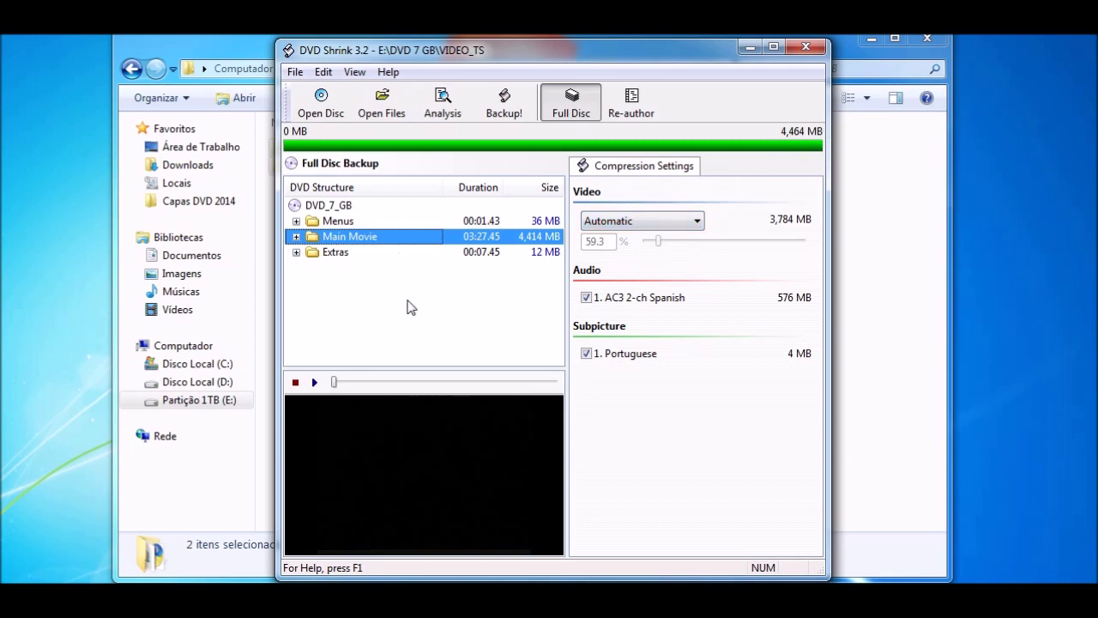
pyautogui.click(323, 72)
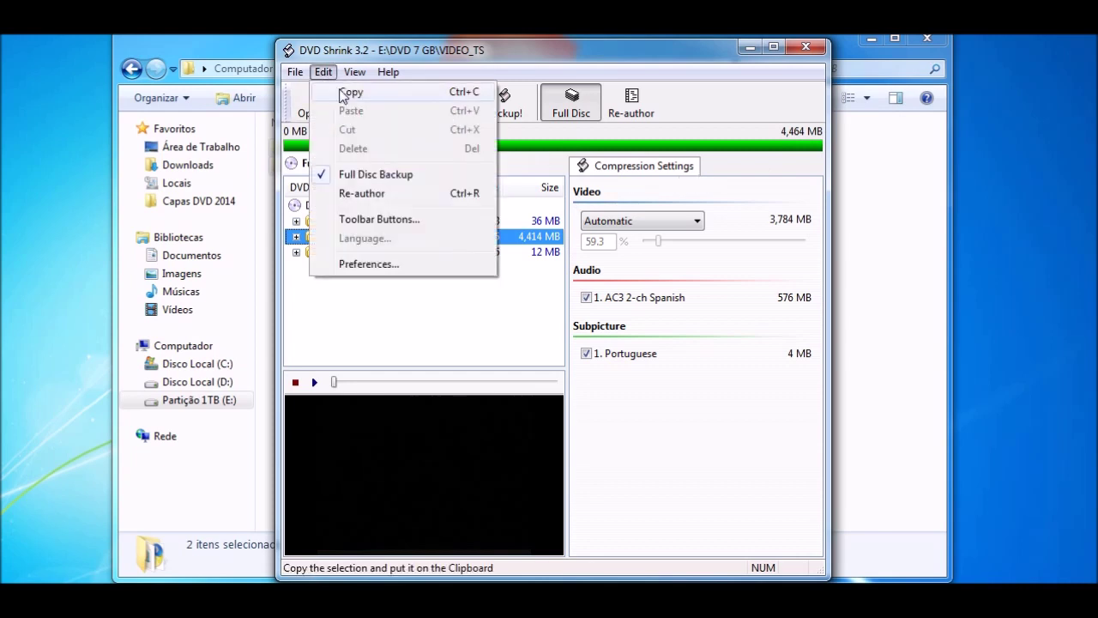
pyautogui.click(523, 343)
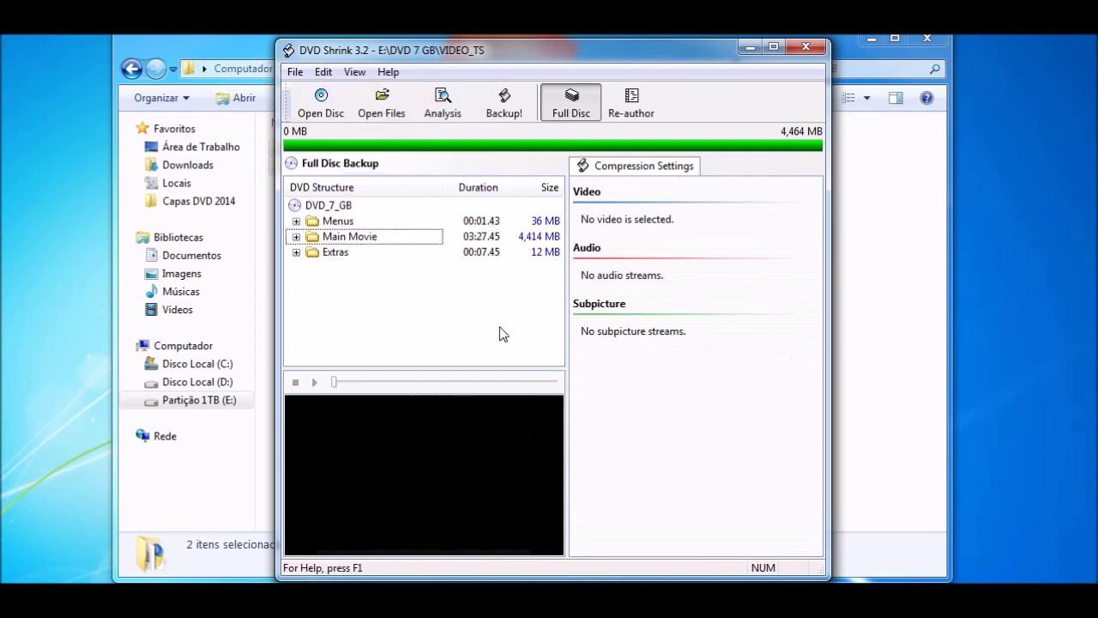
pyautogui.click(323, 73)
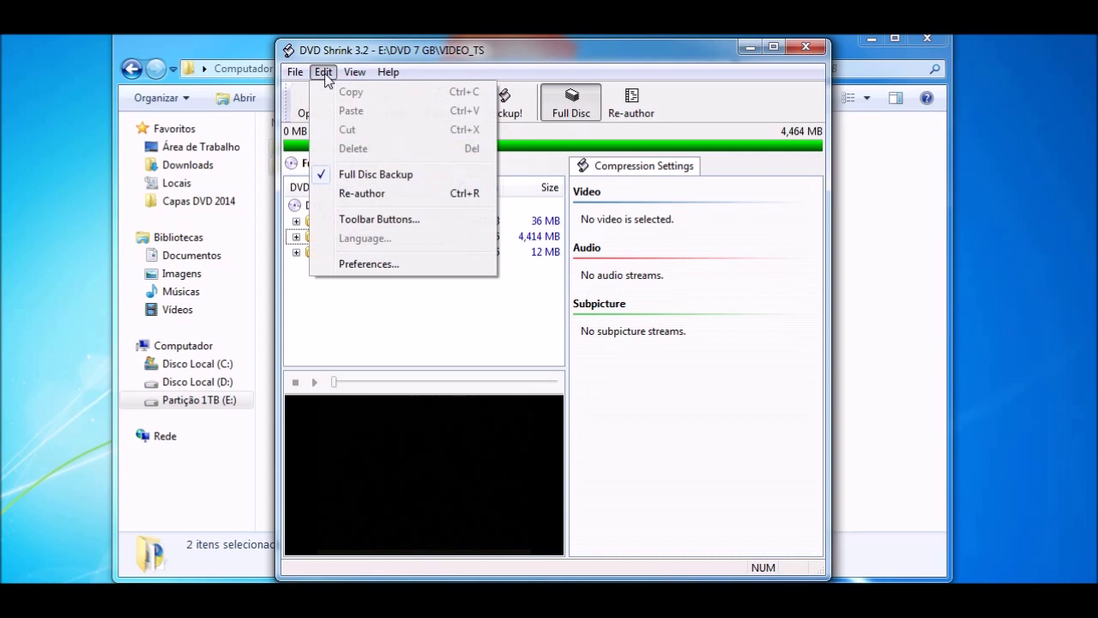
pyautogui.click(294, 72)
pyautogui.click(294, 72)
pyautogui.click(384, 331)
pyautogui.moveTo(412, 298); pyautogui.dragTo(320, 208)
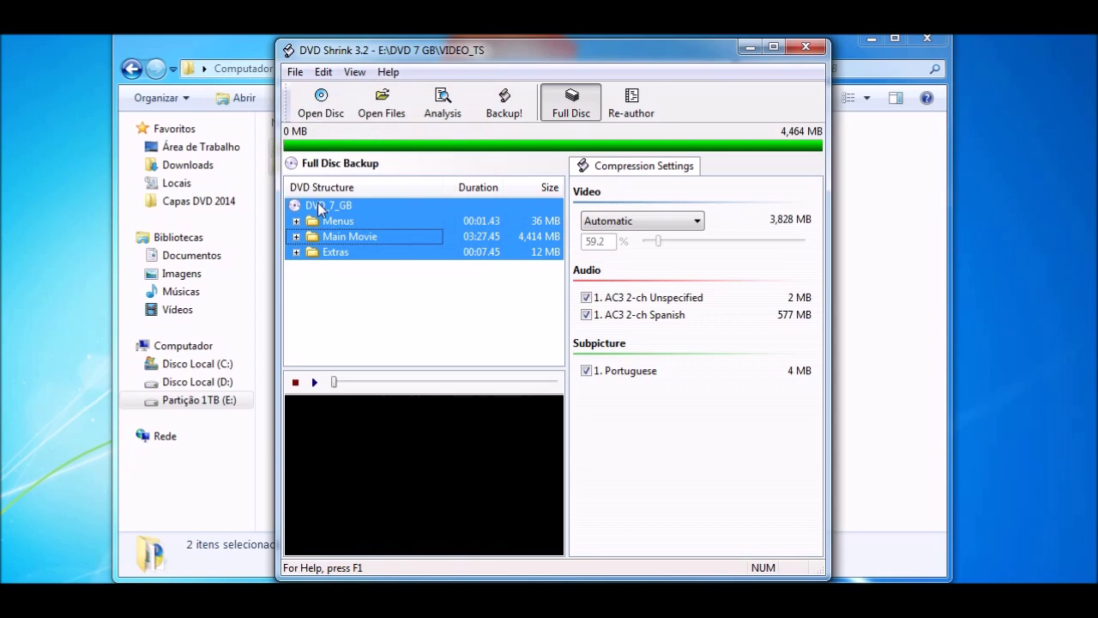
# Step: Close DVD Shrink and minimize the DVD 7 GB folder window to return to the desktop
pyautogui.click(797, 51)
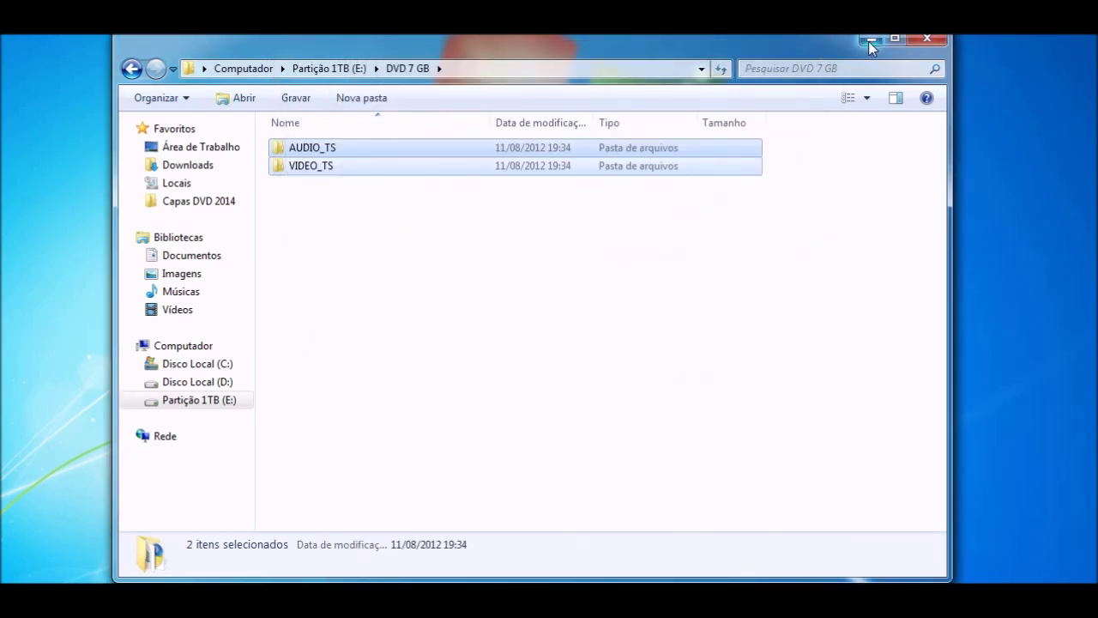
pyautogui.click(869, 41)
pyautogui.moveTo(532, 181); pyautogui.dragTo(442, 202)
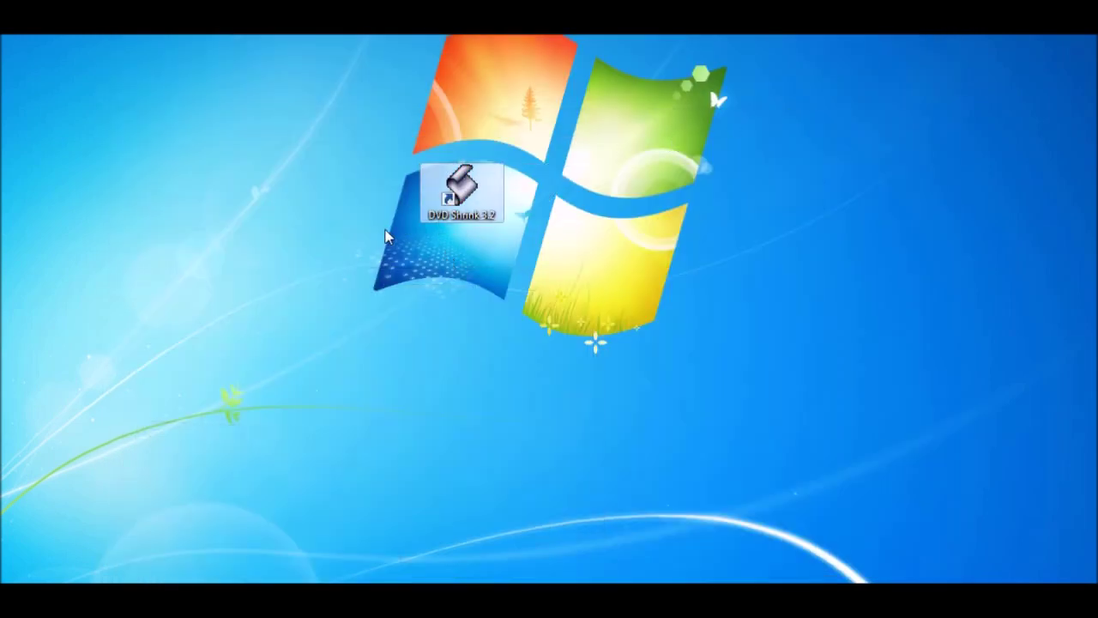
pyautogui.moveTo(401, 148); pyautogui.dragTo(526, 246)
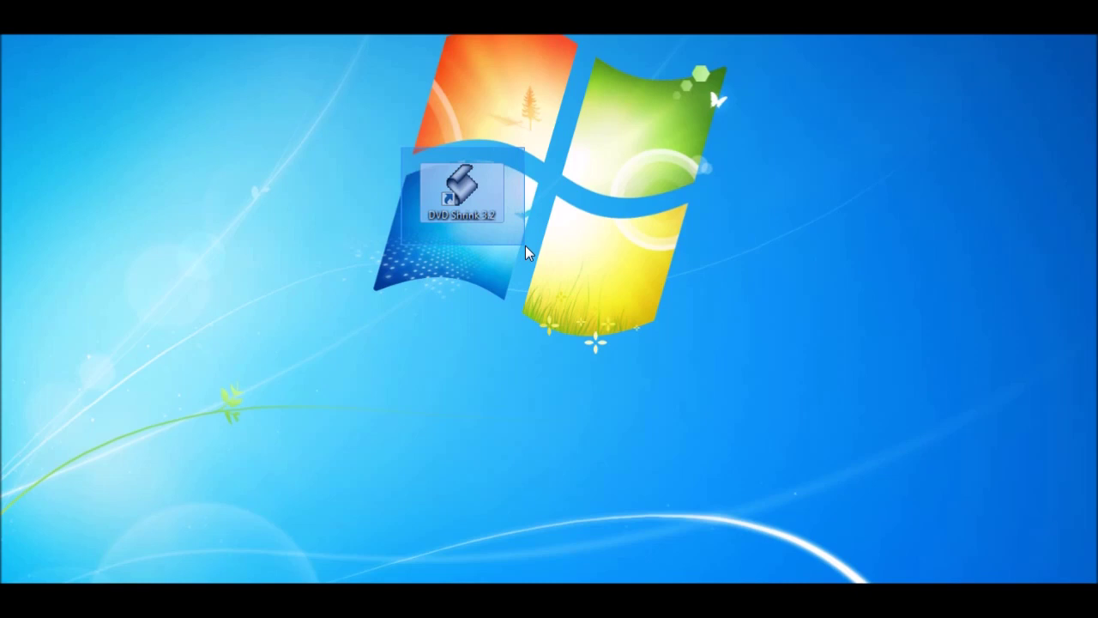